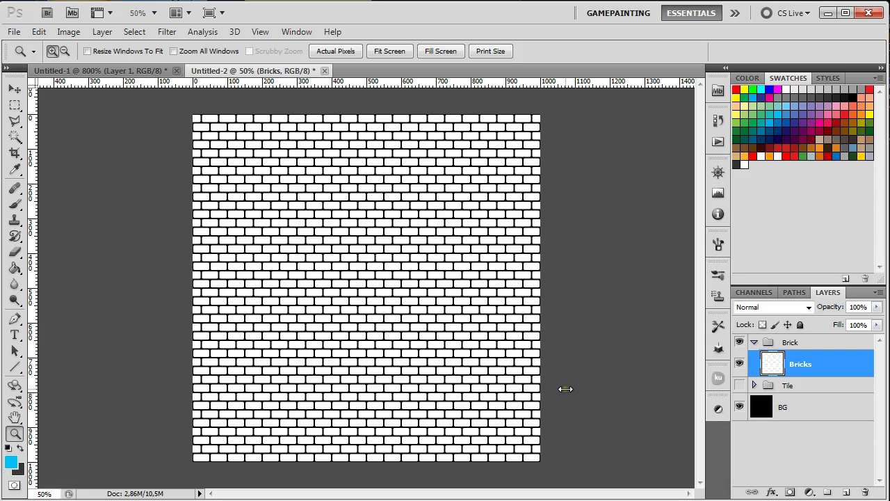
- Load the Alpha 1 channel as a brick selection and add a new layer above Bricks
drag(571, 405, 490, 326)
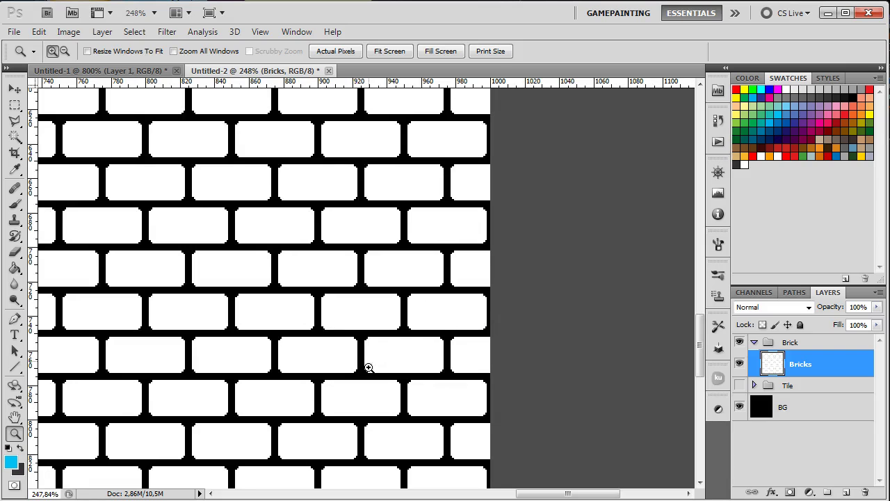
alt+click(441, 344)
alt+click(445, 348)
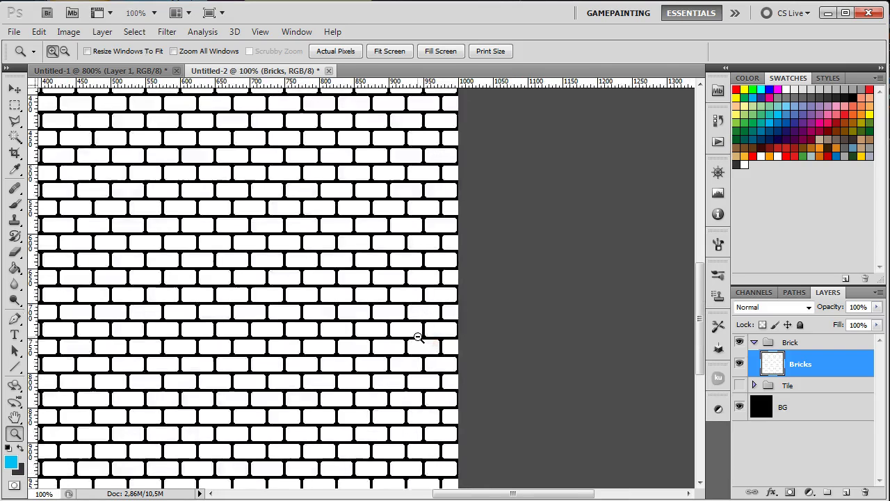
alt+click(416, 337)
alt+click(408, 302)
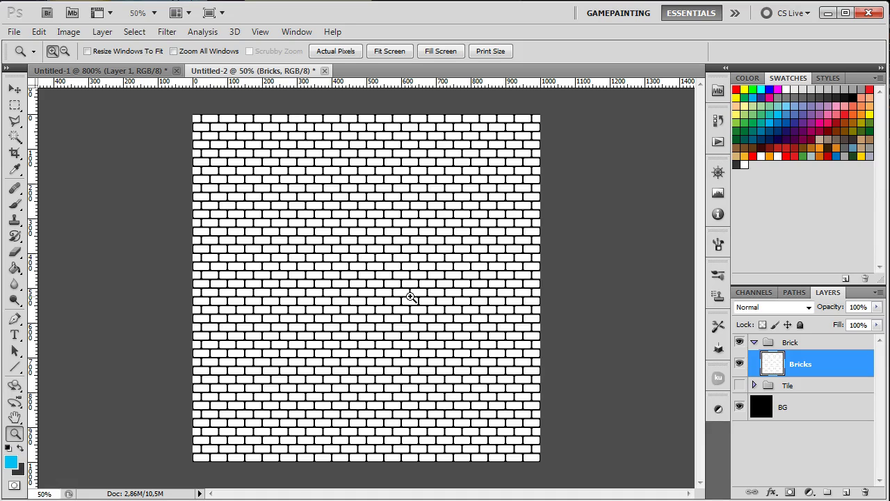
click(753, 292)
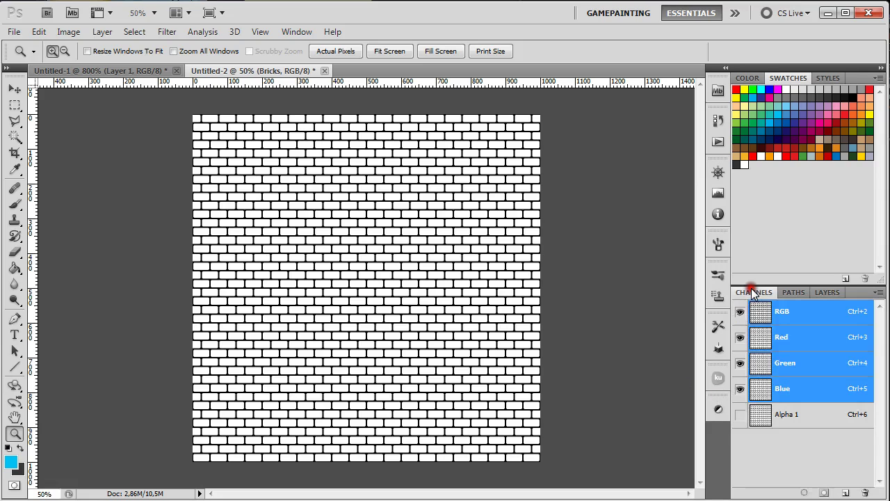
ctrl+click(764, 419)
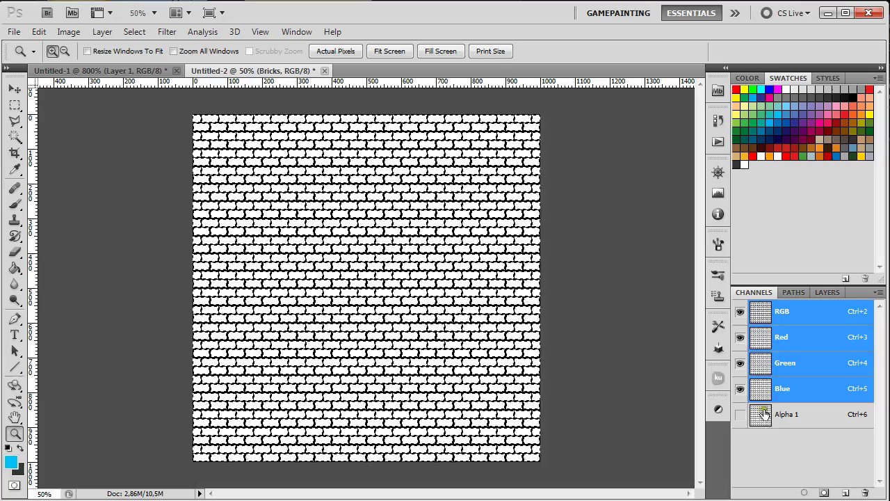
click(825, 293)
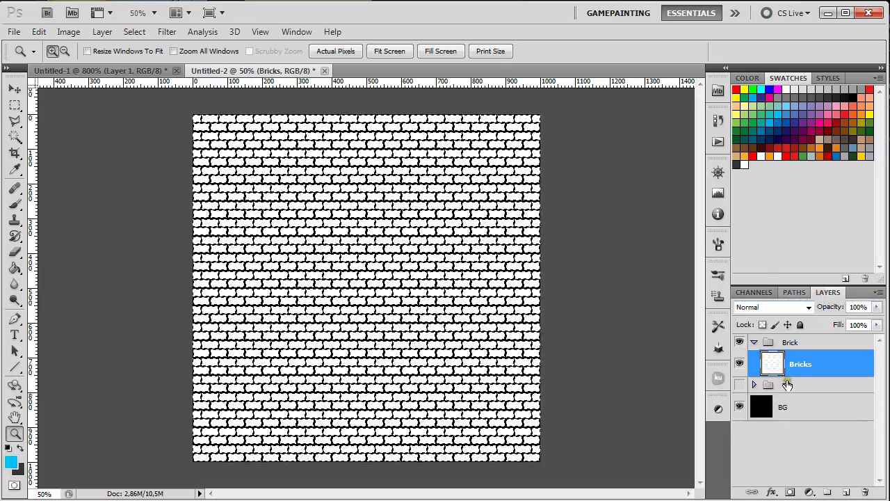
click(845, 491)
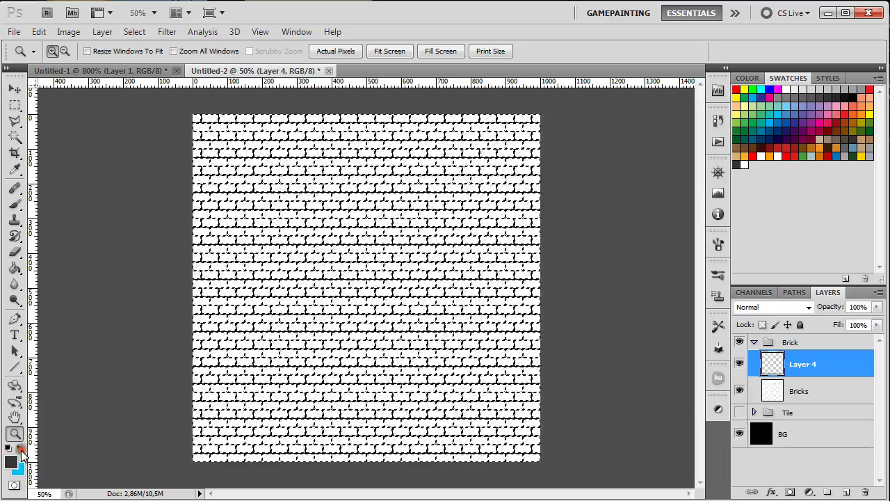
- Fill the selection on the new layer with dark grey 2e2e2e using the Paint Bucket
click(20, 448)
click(10, 461)
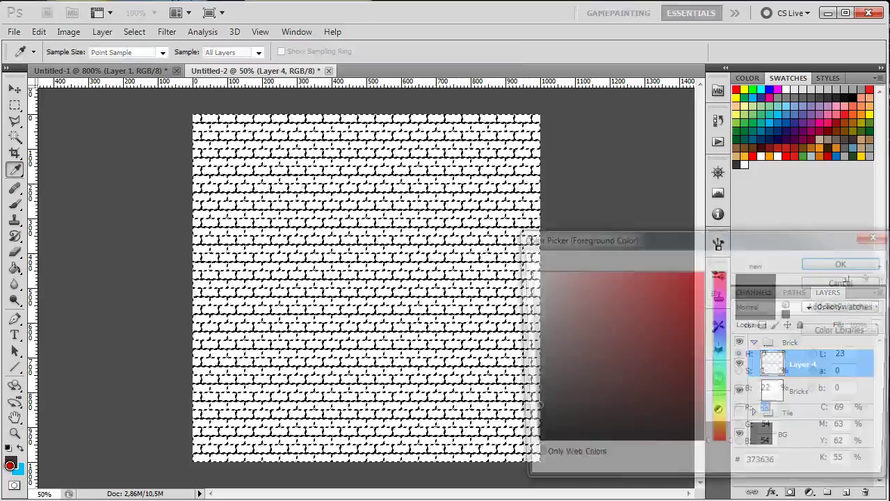
click(526, 417)
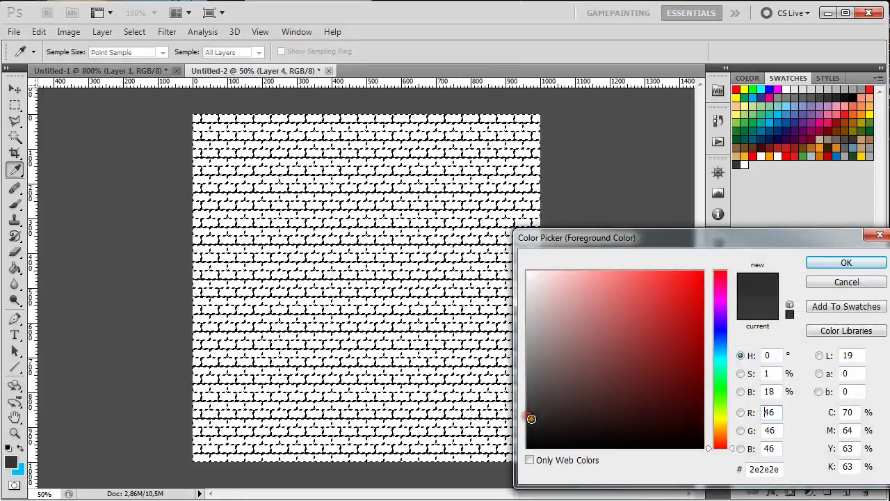
click(825, 261)
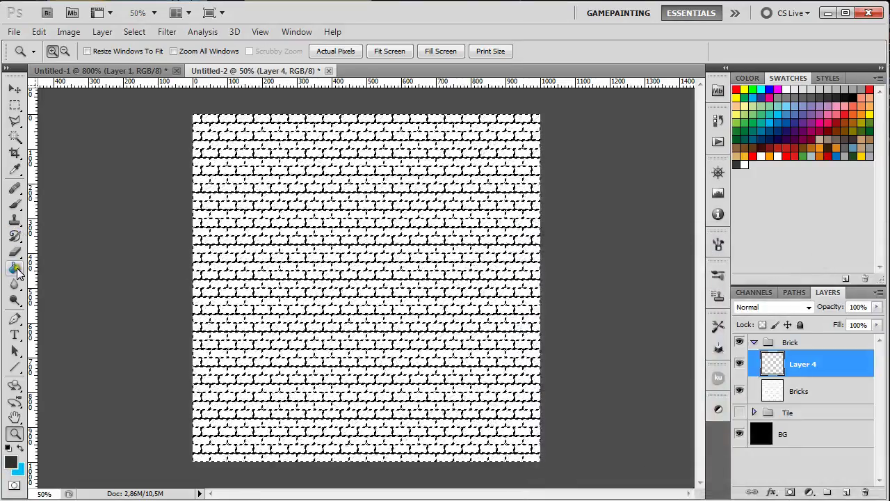
click(14, 268)
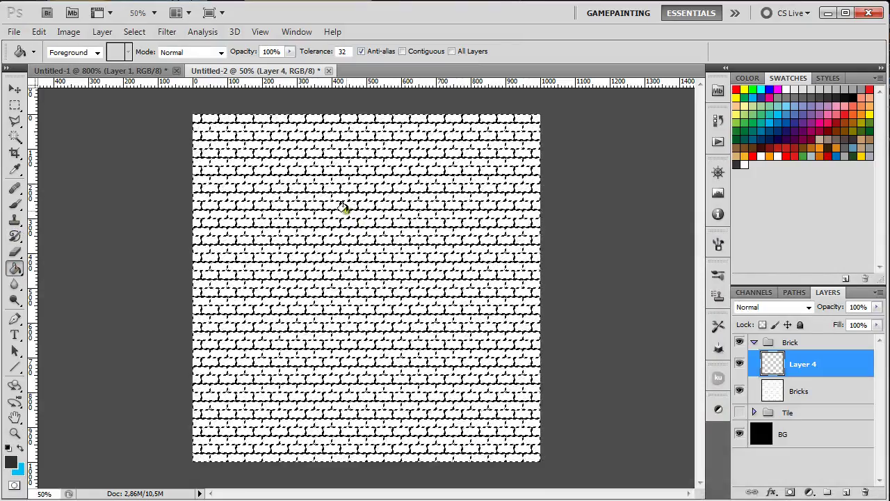
click(333, 243)
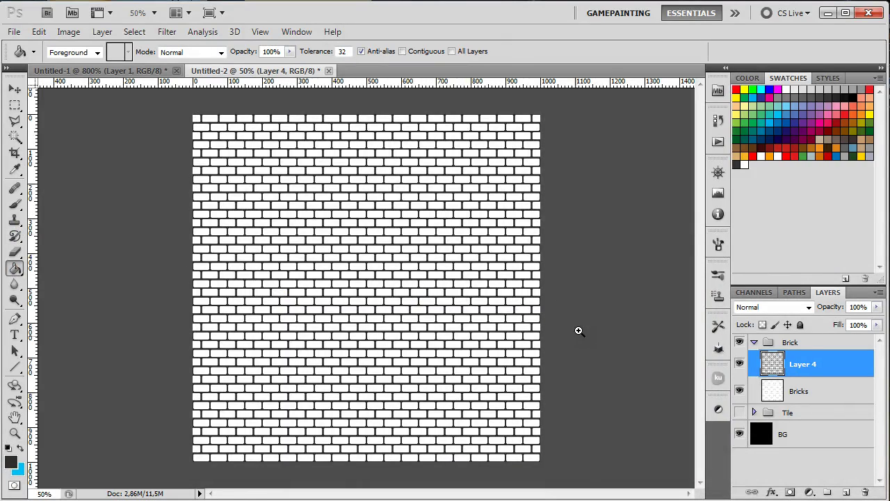
- Zoom to 230%, compare the texture with Layer 4 hidden and shown, then select Bricks
scroll(496, 272, up, 5)
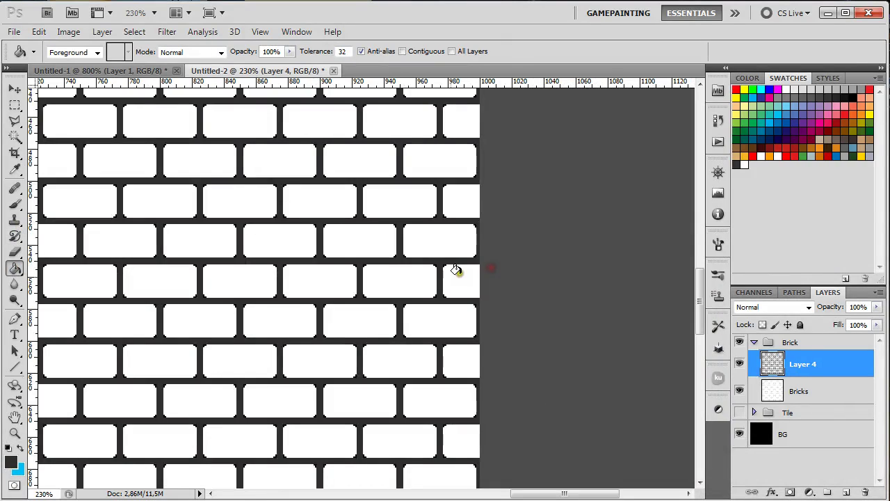
click(739, 363)
click(739, 363)
click(803, 393)
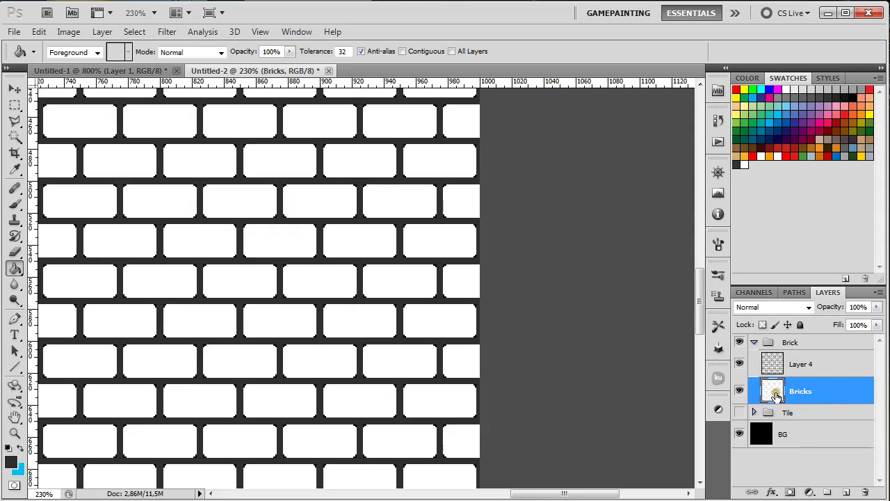
click(772, 494)
key(Escape)
key(h)
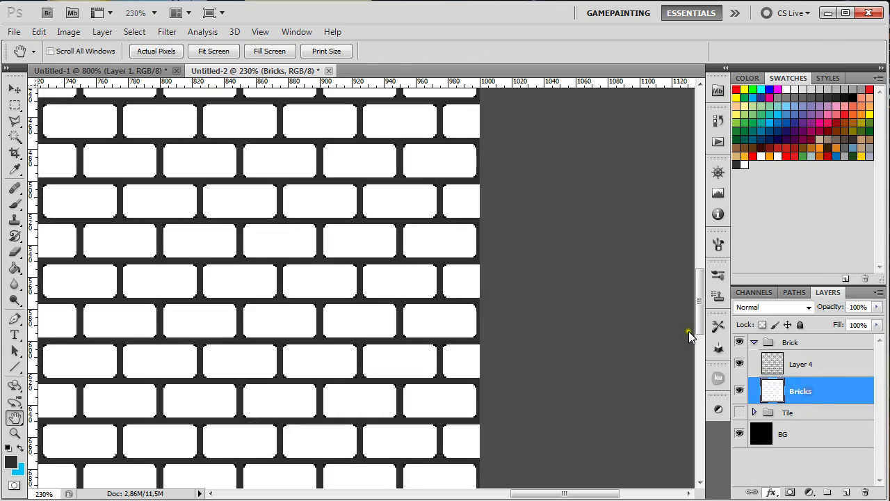
click(574, 144)
click(527, 399)
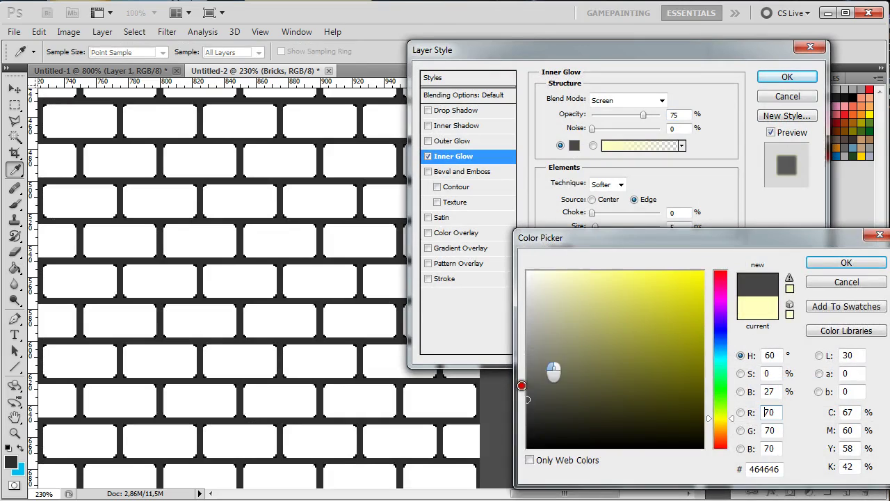
drag(527, 398, 511, 435)
click(819, 267)
click(661, 99)
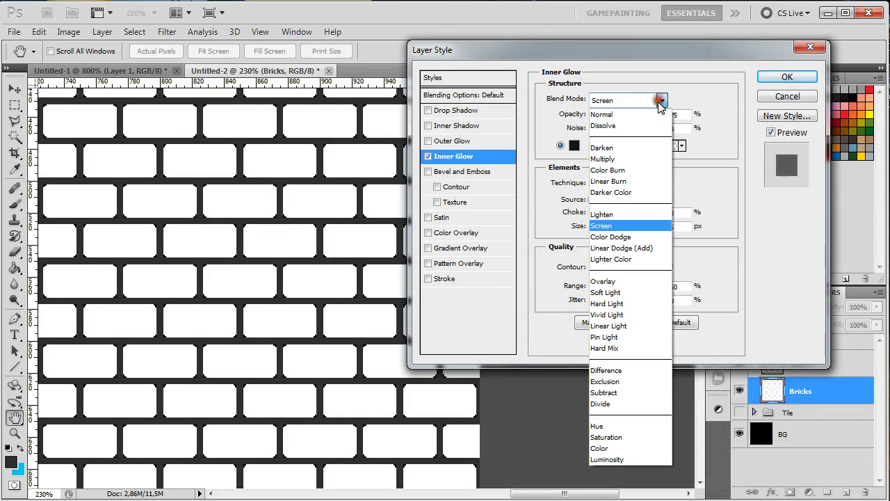
click(602, 114)
drag(567, 53, 579, 294)
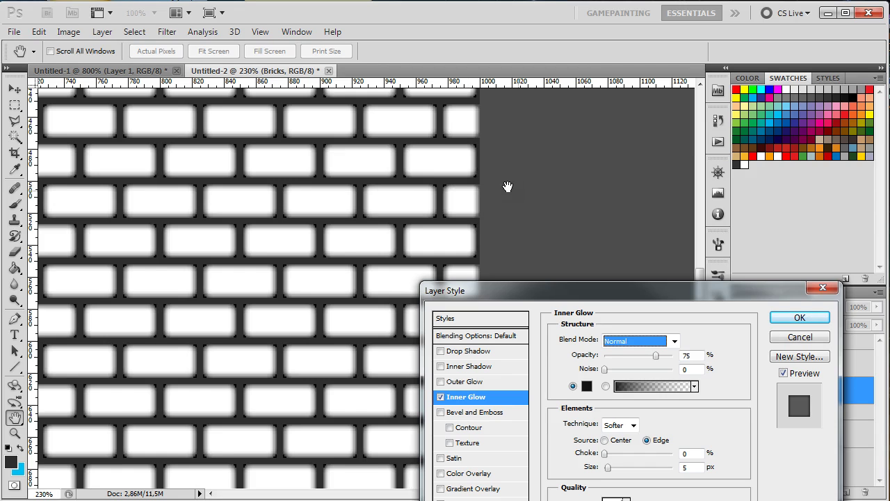
click(793, 337)
key(g)
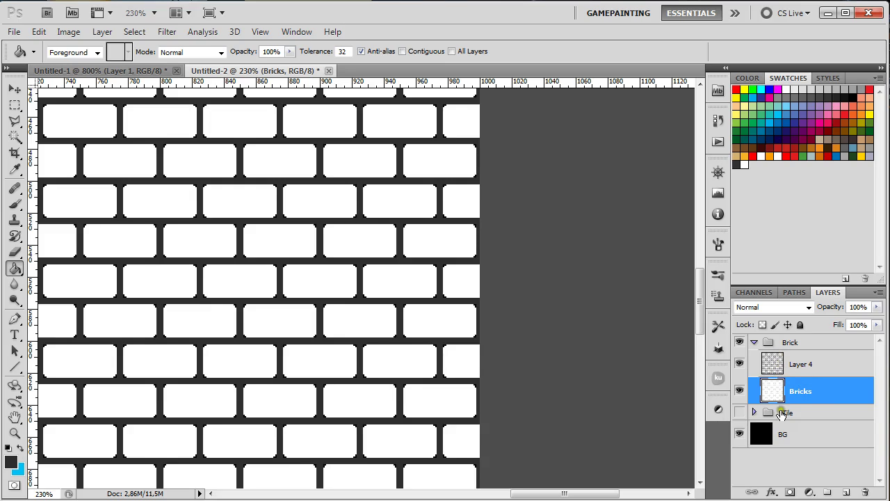
- Load Layer 4's contents as a selection, fill the mortar area solid dark, and deselect
click(772, 365)
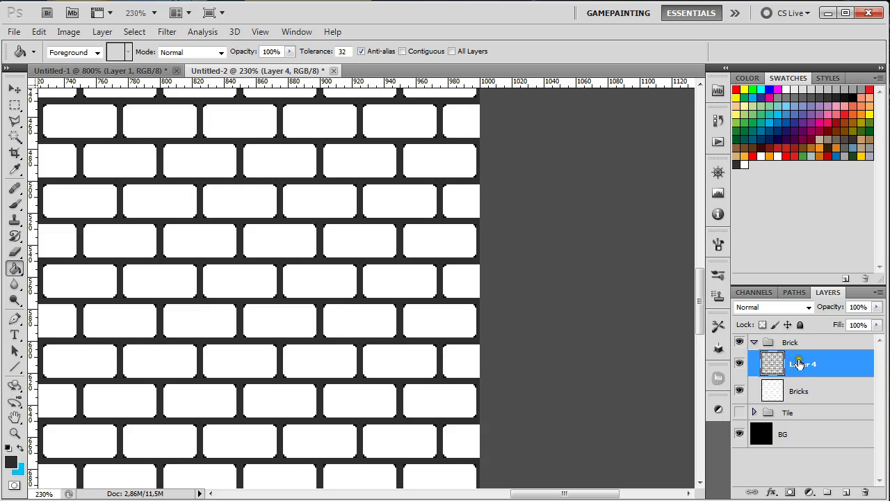
ctrl+click(772, 364)
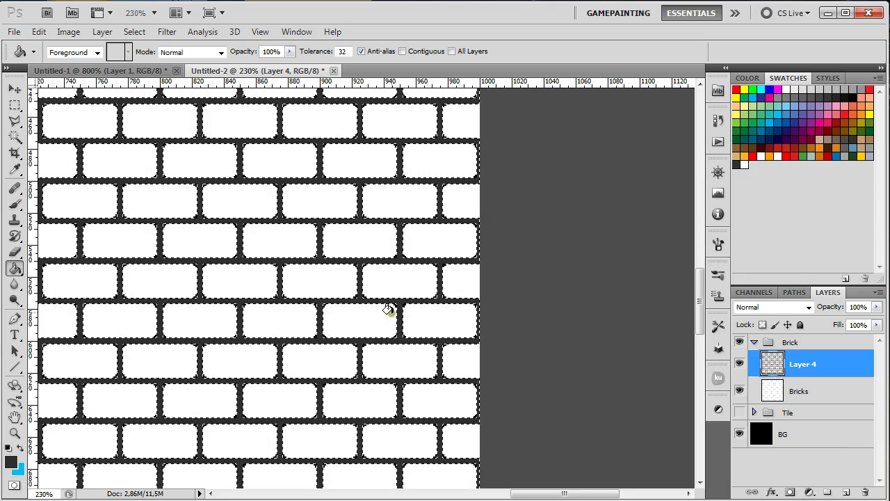
click(415, 331)
key(ctrl+d)
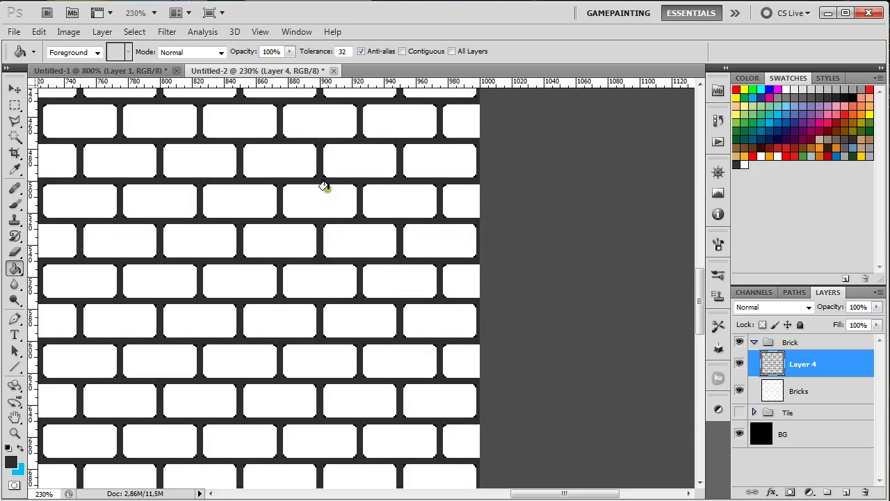
- Add a black Outer Glow to Layer 4: Normal blend, 100% opacity, size 6 px
click(772, 492)
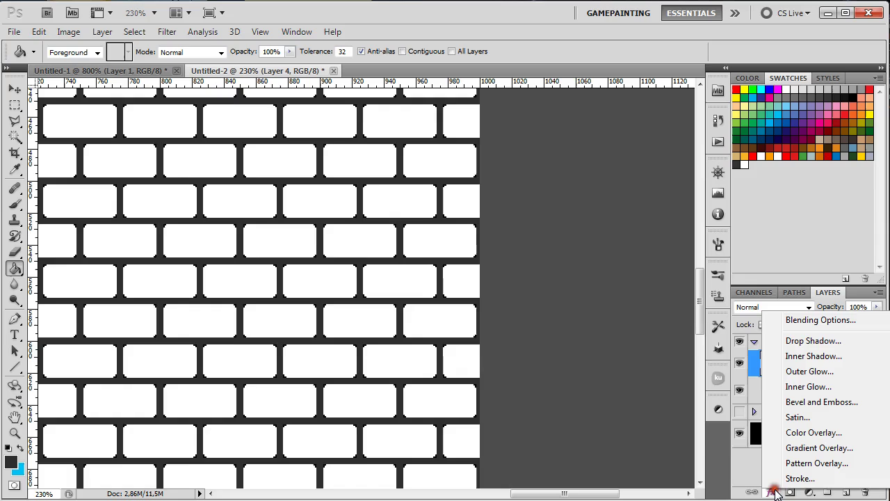
click(808, 371)
click(623, 343)
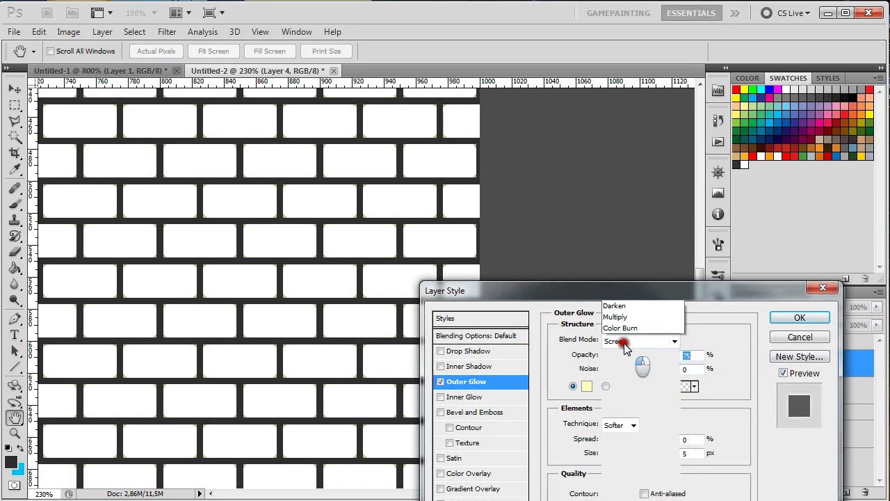
click(621, 10)
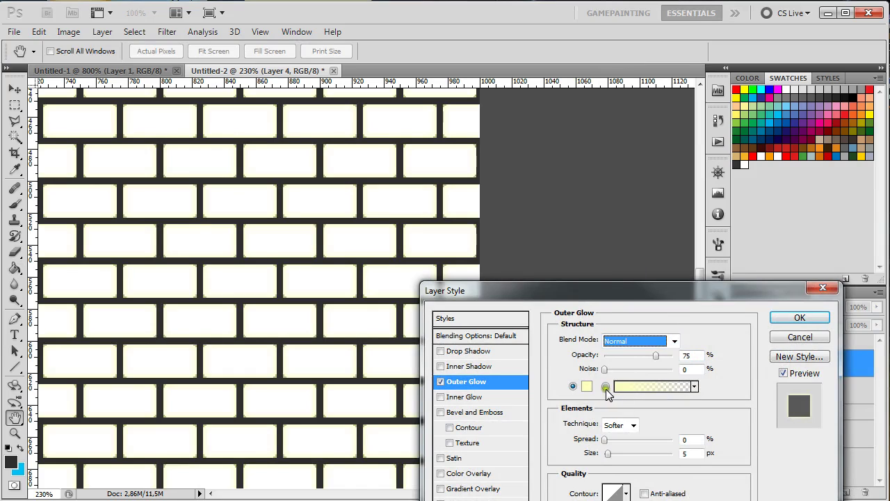
click(586, 386)
drag(574, 425, 502, 448)
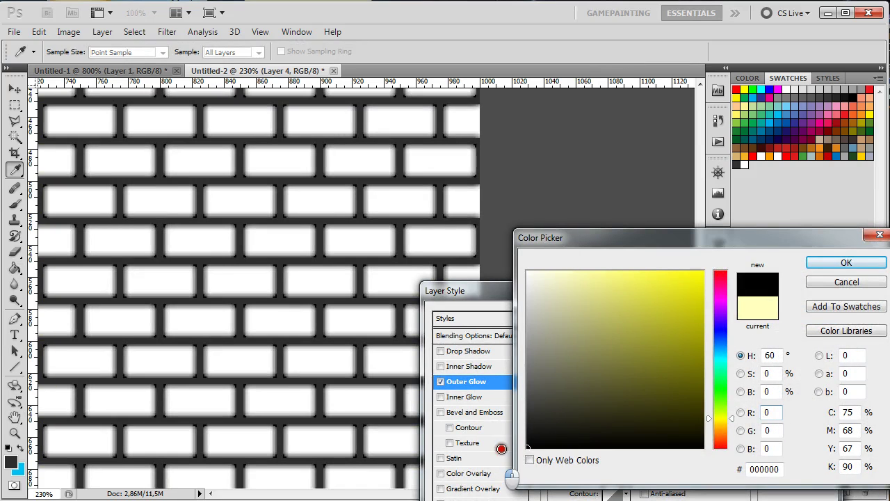
click(821, 261)
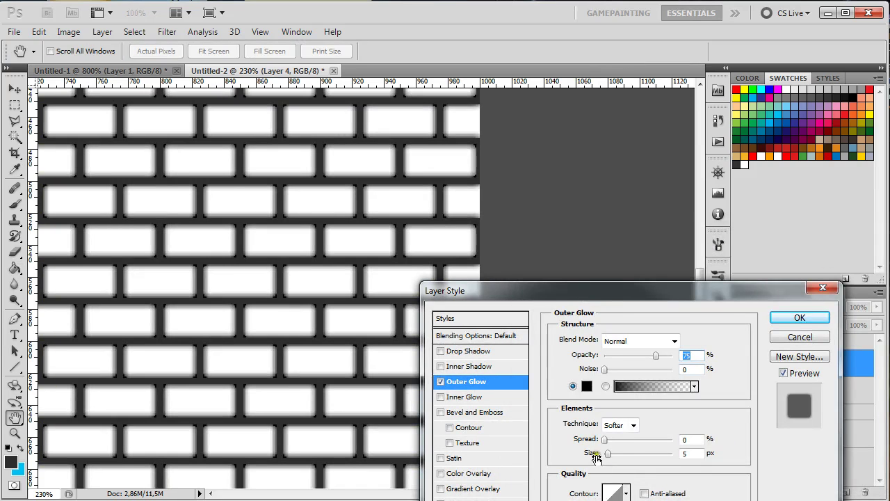
drag(608, 454, 606, 455)
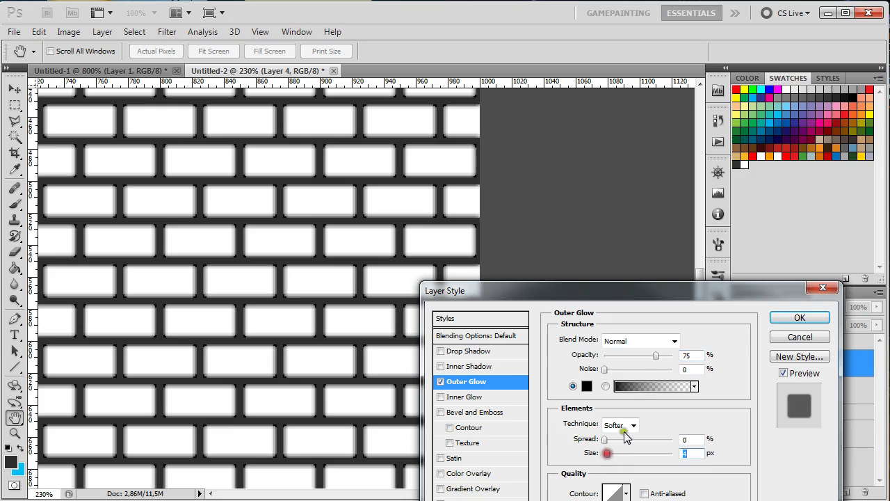
drag(656, 355, 673, 355)
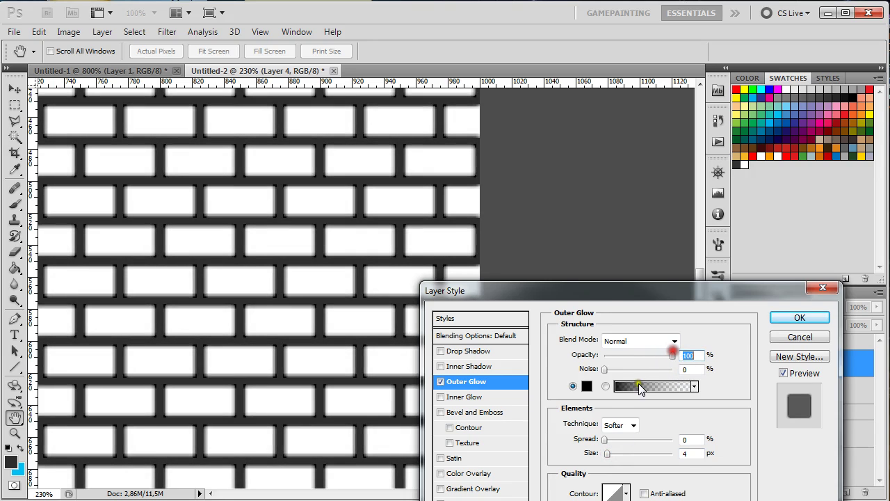
drag(607, 454, 608, 456)
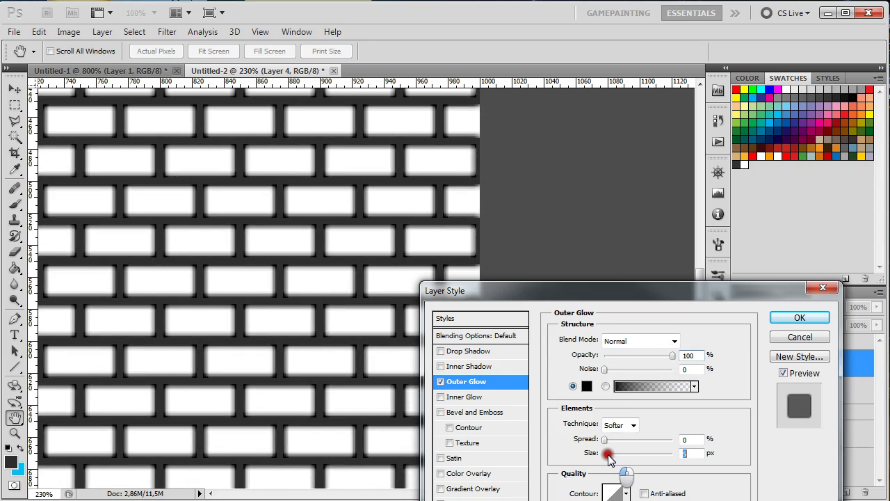
click(786, 317)
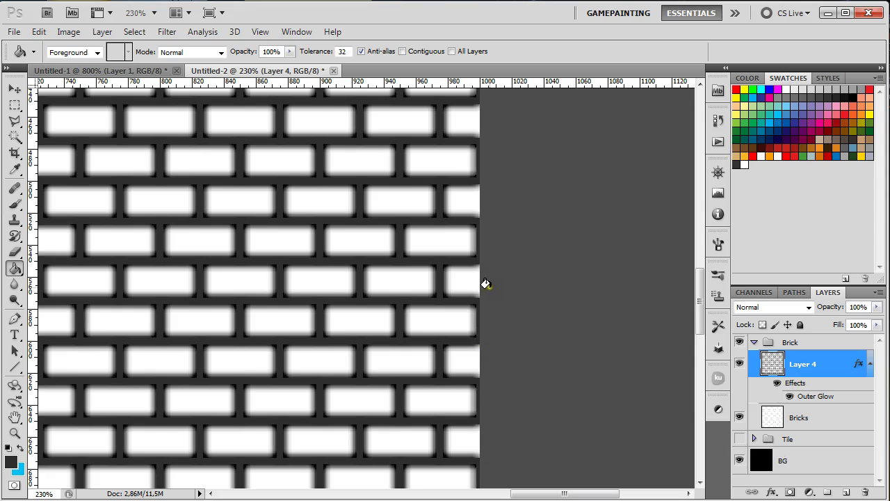
- Inspect the brick edges up close, then lower Layer 4's opacity to 53%
drag(505, 315, 516, 335)
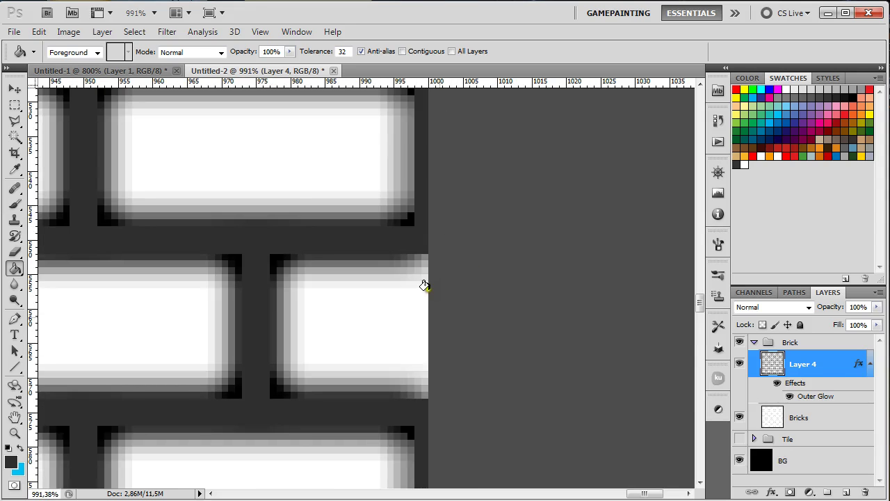
alt+click(470, 314)
alt+click(463, 306)
alt+click(461, 301)
alt+click(461, 302)
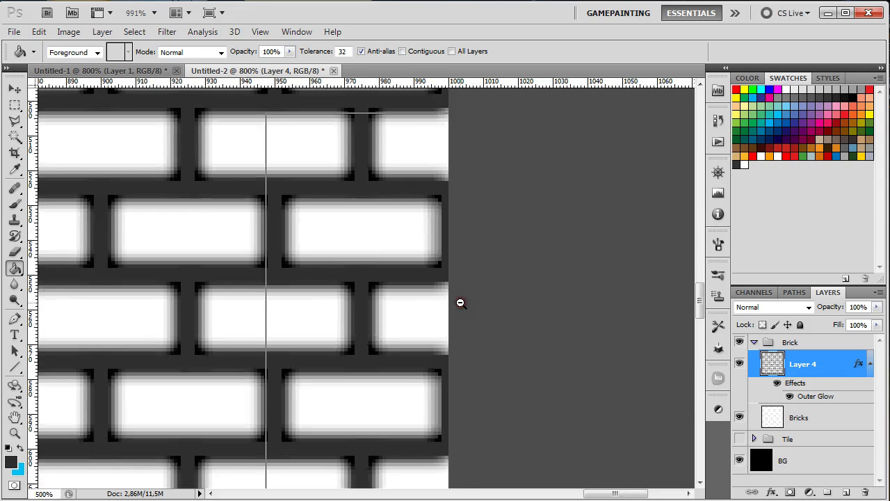
alt+click(459, 302)
alt+click(459, 302)
alt+click(461, 301)
alt+click(459, 300)
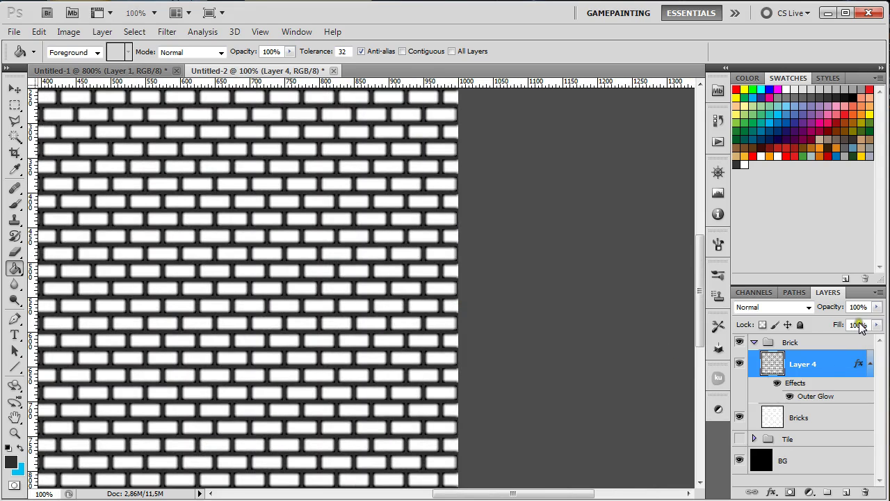
drag(876, 307, 846, 324)
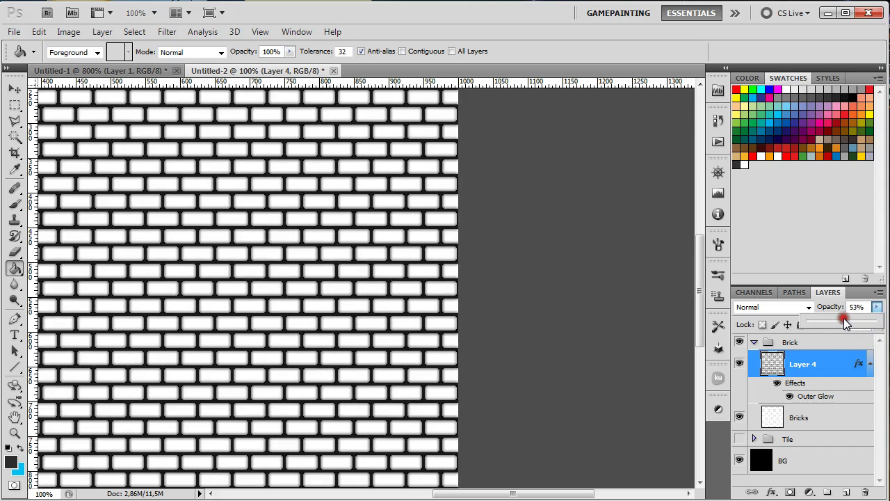
- Compare the bricks with the glow layer hidden and shown, then zoom out to the whole canvas
alt+click(329, 271)
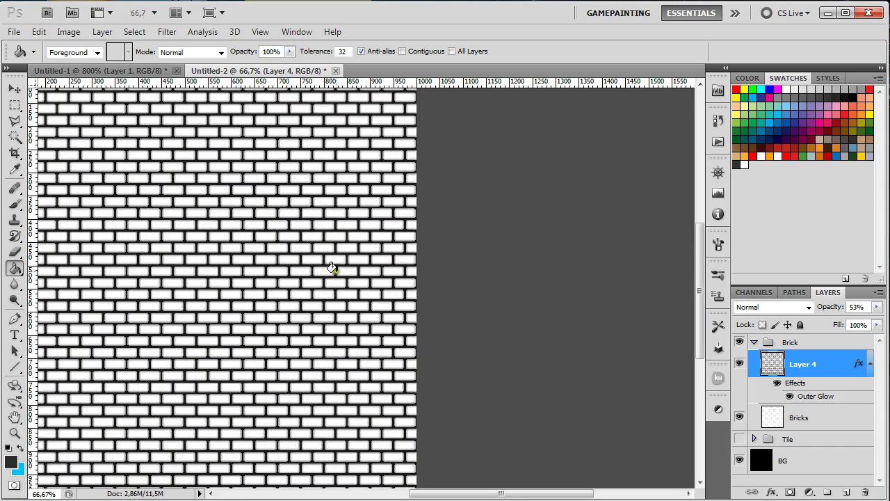
drag(258, 272, 453, 269)
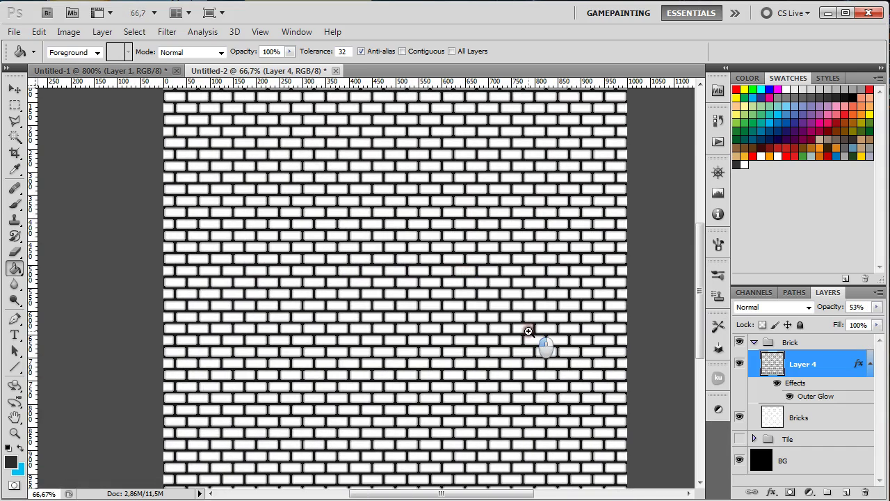
ctrl+click(450, 251)
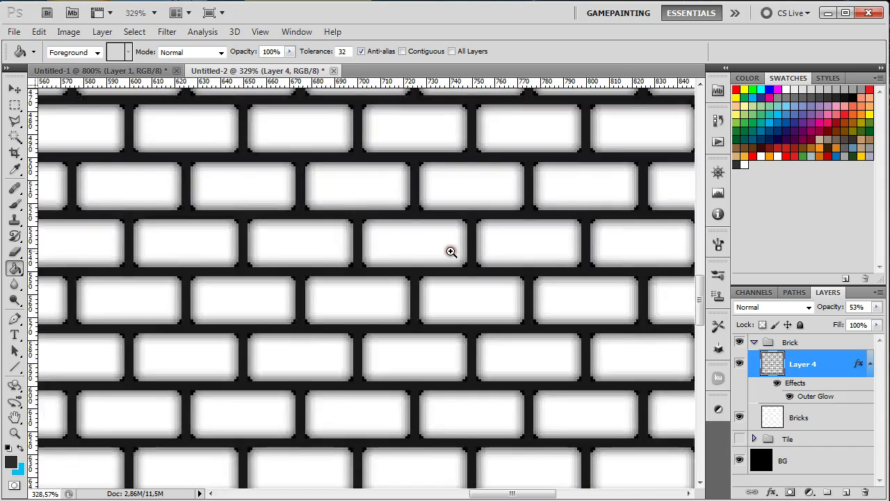
click(739, 365)
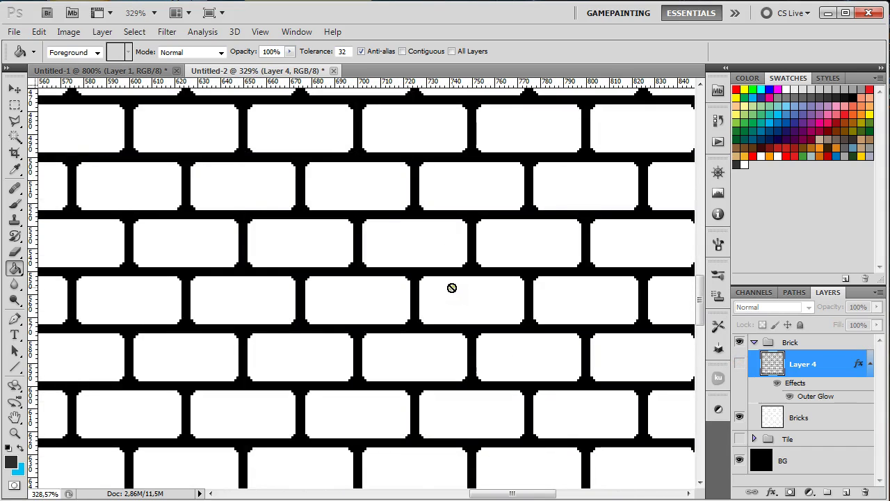
click(739, 362)
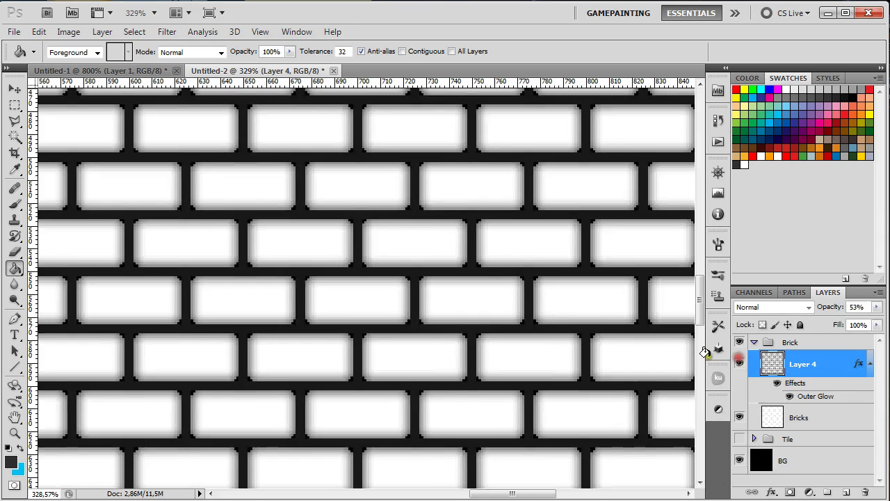
alt+click(479, 290)
alt+click(466, 283)
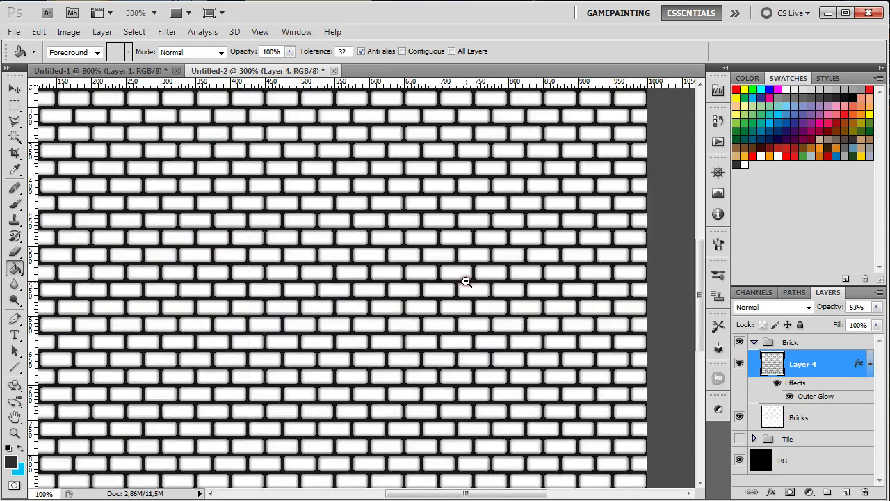
alt+click(466, 281)
alt+click(465, 281)
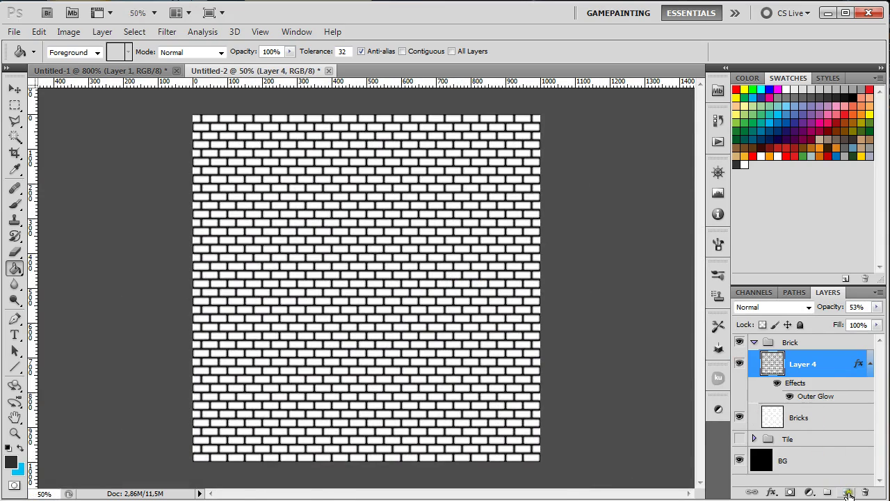
- Add a new dark-grey-filled layer and set a slightly lighter grey foreground with f3f3f3 background
click(849, 493)
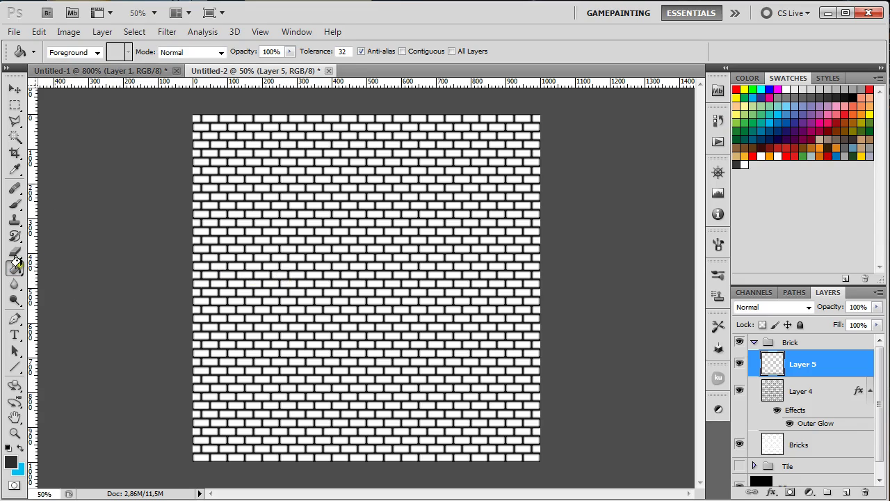
click(334, 241)
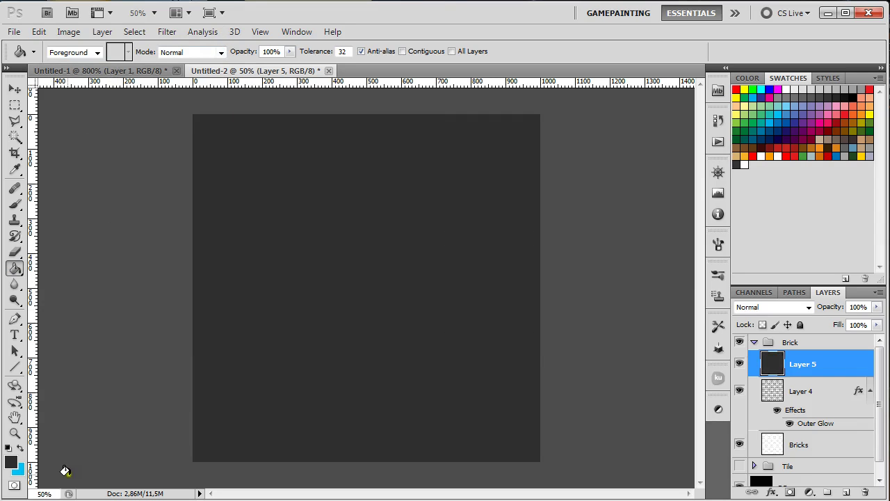
click(13, 461)
drag(531, 415, 527, 407)
click(847, 262)
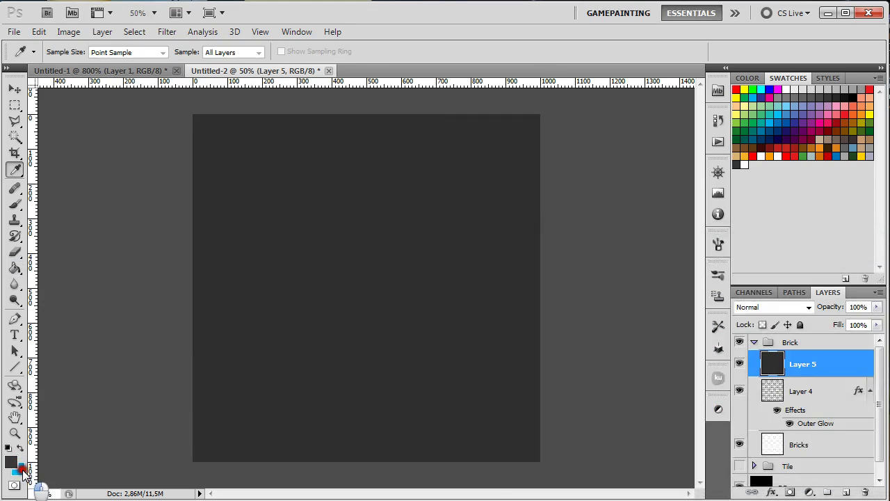
click(18, 469)
drag(569, 315, 530, 280)
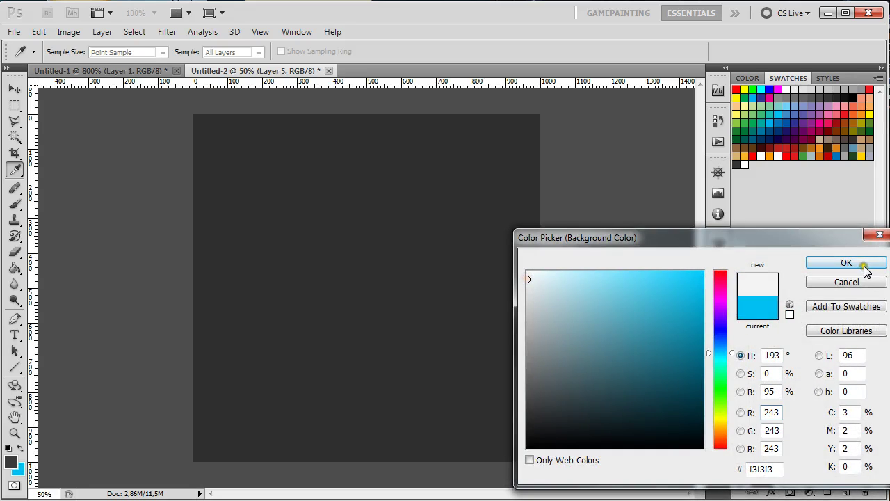
click(844, 263)
- Render Clouds onto the new layer via Filter > Render > Clouds
click(167, 32)
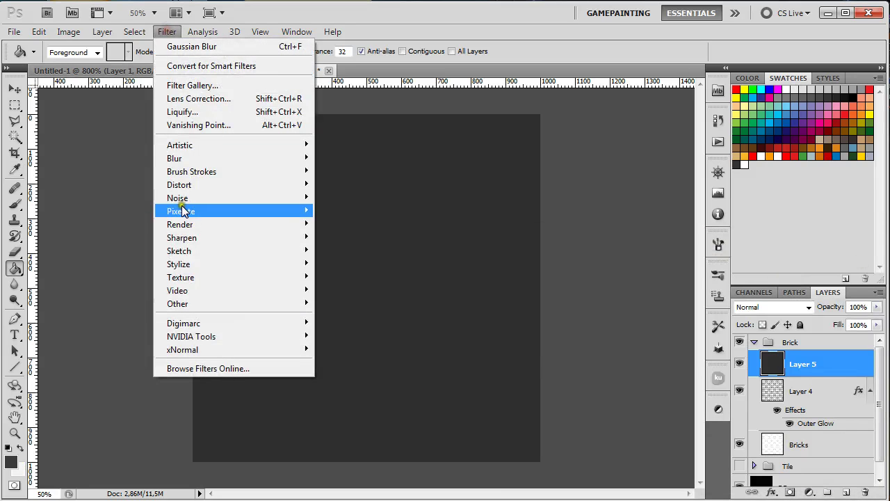
mouse_move(255, 224)
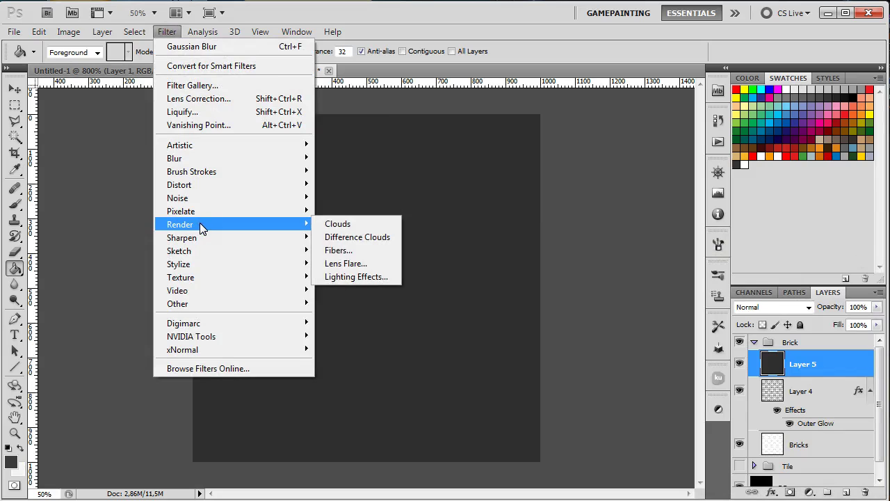
click(351, 226)
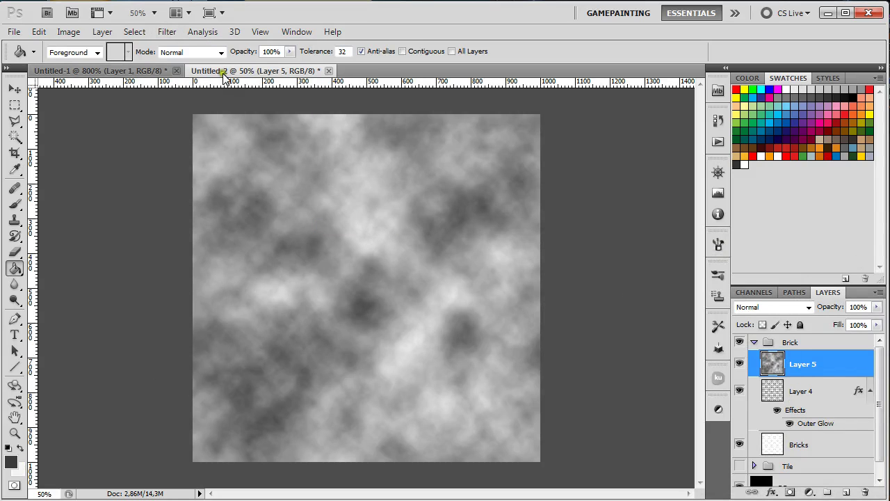
click(169, 31)
- Offset the clouds layer +500 px horizontally and vertically with Wrap Around
mouse_move(290, 313)
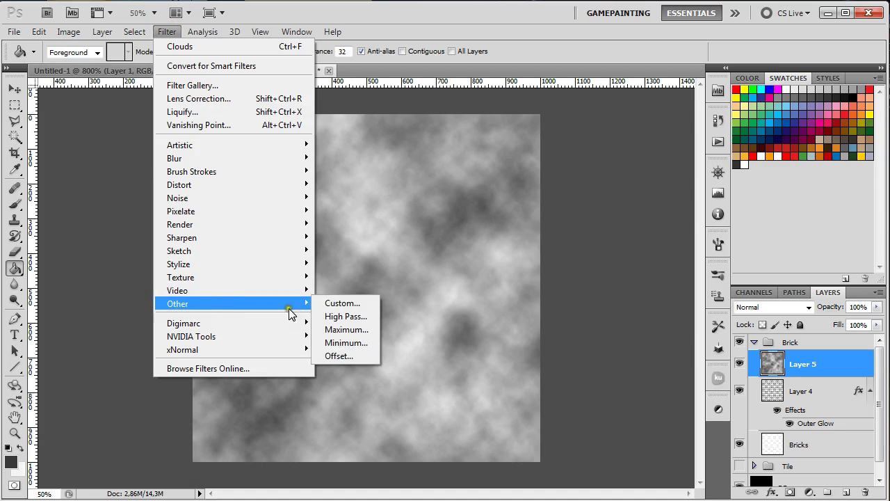
click(338, 356)
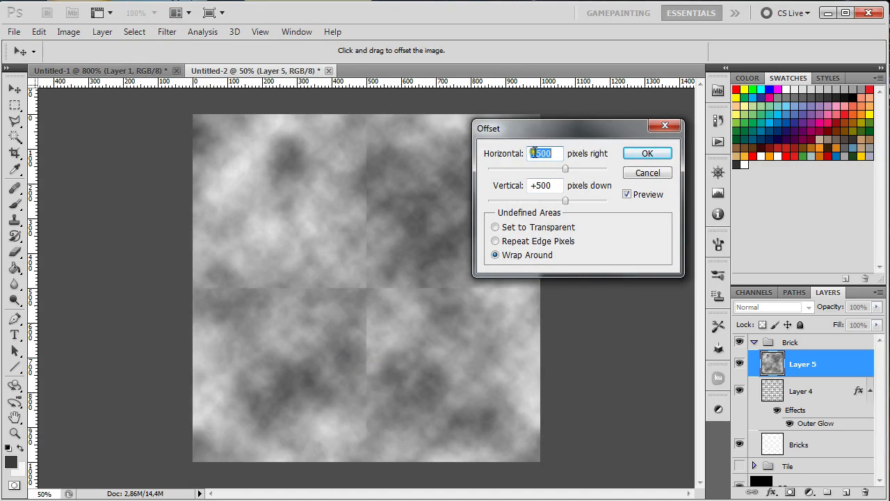
click(630, 153)
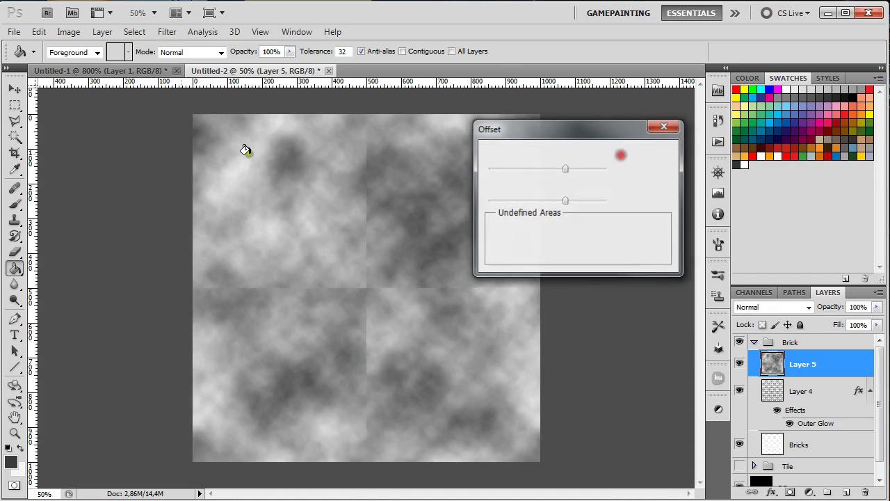
- Heal the vertical and horizontal cloud seams with the Healing Brush
click(14, 187)
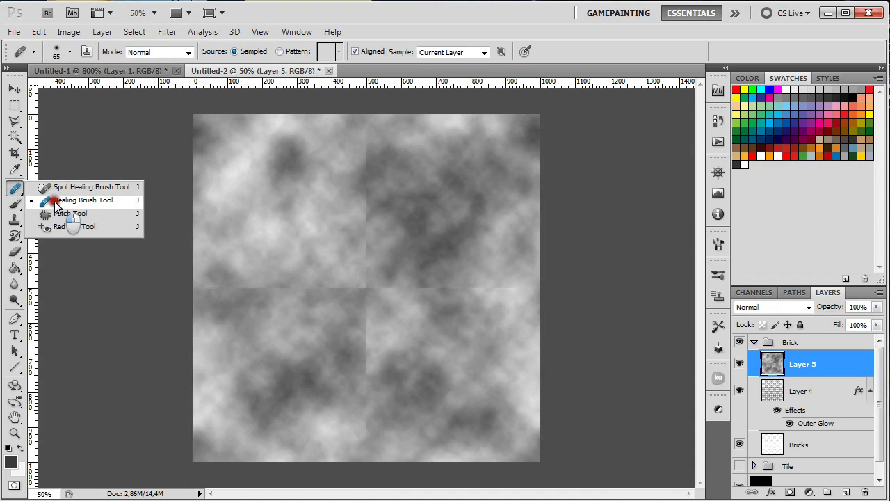
click(77, 201)
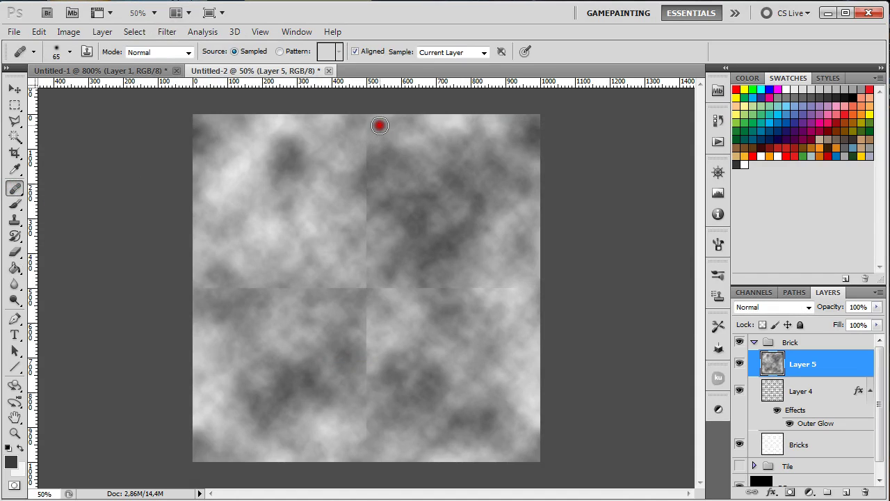
drag(366, 119, 367, 490)
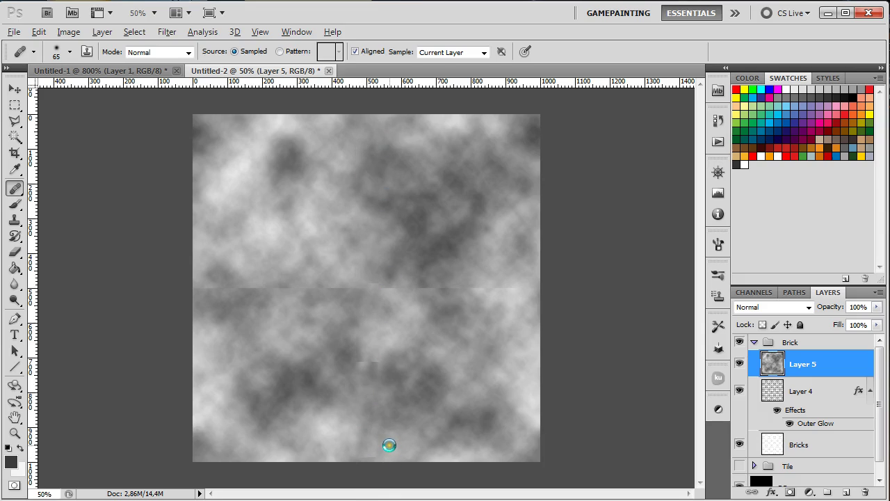
click(392, 440)
click(351, 455)
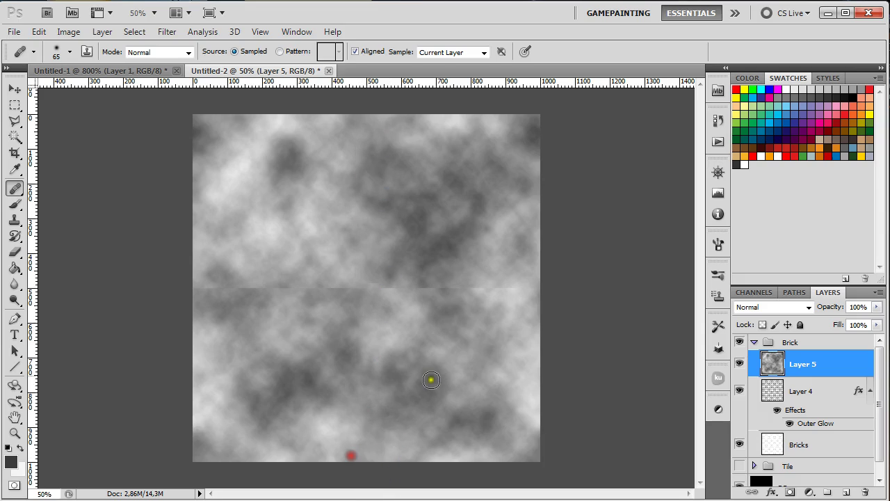
click(522, 302)
click(534, 287)
mouse_move(534, 288)
mouse_down()
mouse_move(387, 280)
mouse_move(197, 288)
mouse_move(215, 308)
mouse_move(190, 284)
mouse_up()
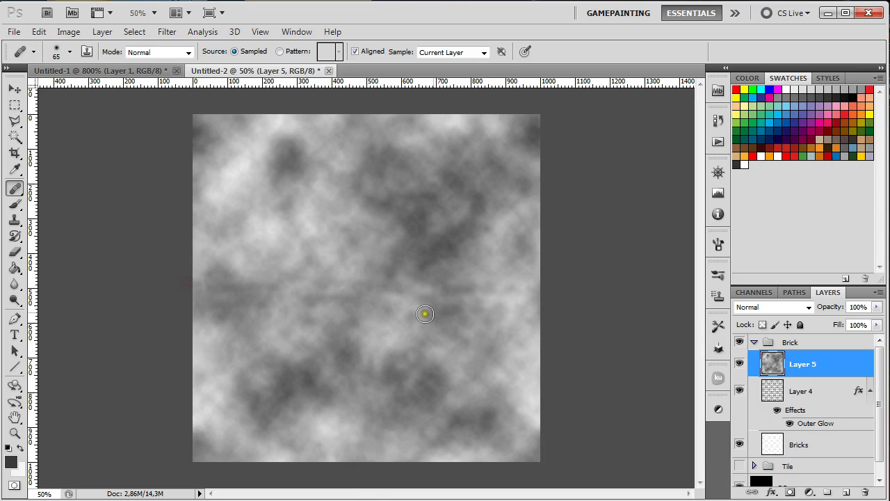
click(479, 294)
click(358, 295)
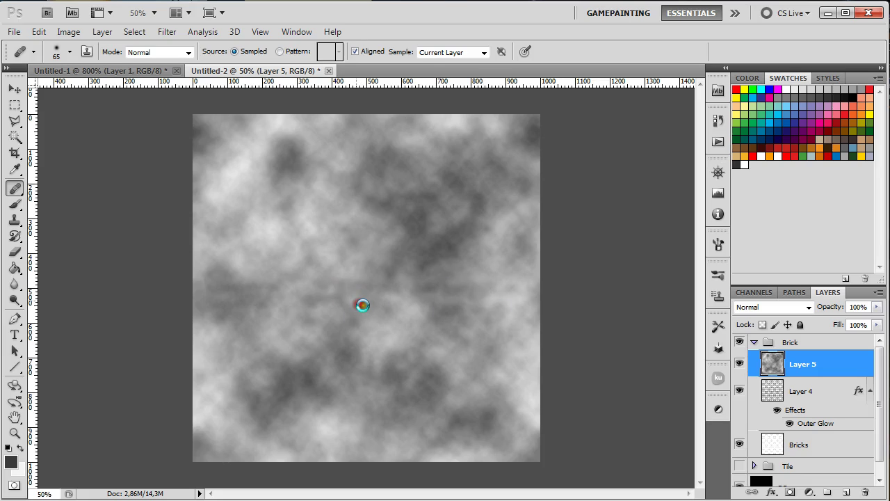
click(306, 302)
click(284, 292)
click(354, 222)
drag(458, 302, 468, 302)
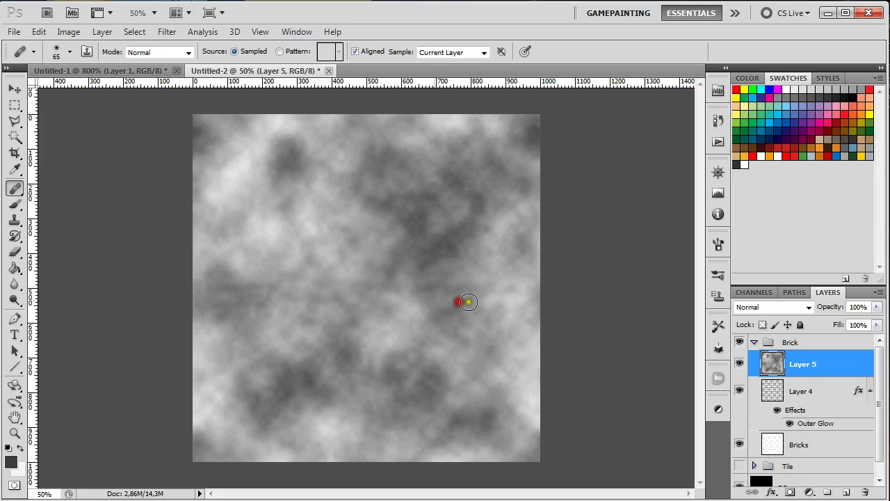
- Apply the +500 px wrap-around Offset again to restore the original position
click(167, 32)
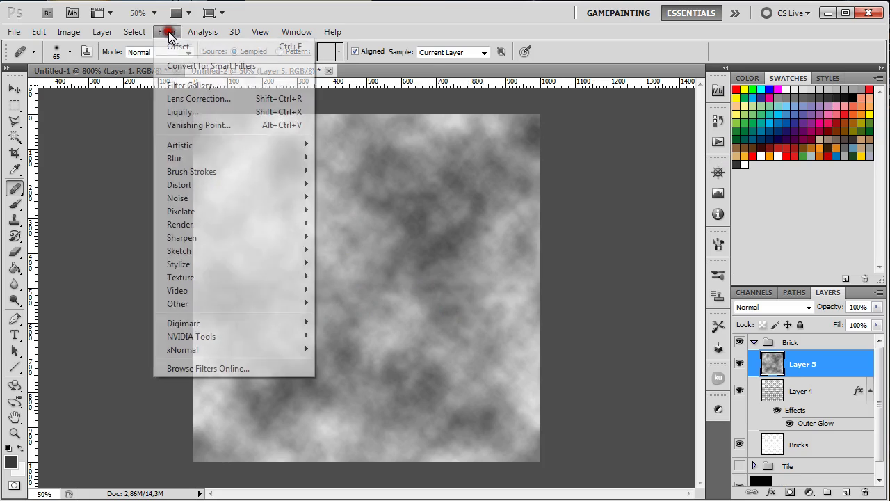
mouse_move(249, 304)
click(351, 355)
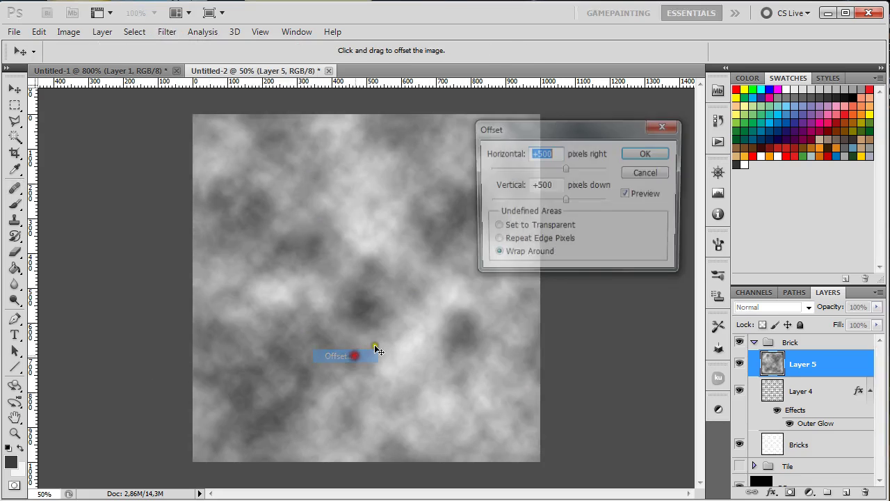
click(625, 156)
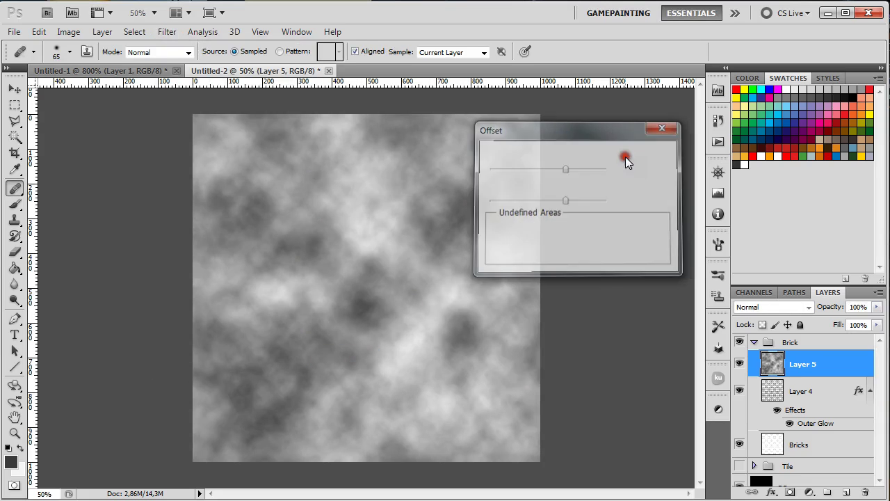
- Set Layer 5 to Multiply at 72% opacity and rename it 'Dirt'
click(807, 306)
click(771, 365)
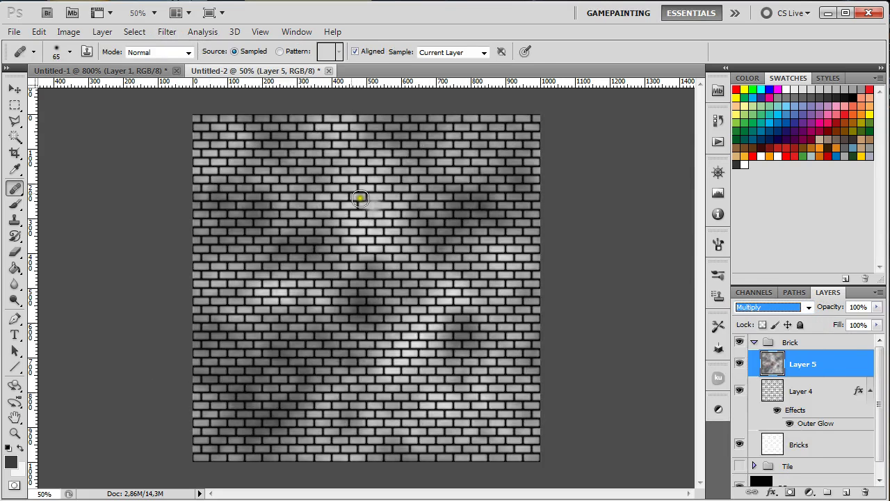
drag(877, 307, 860, 329)
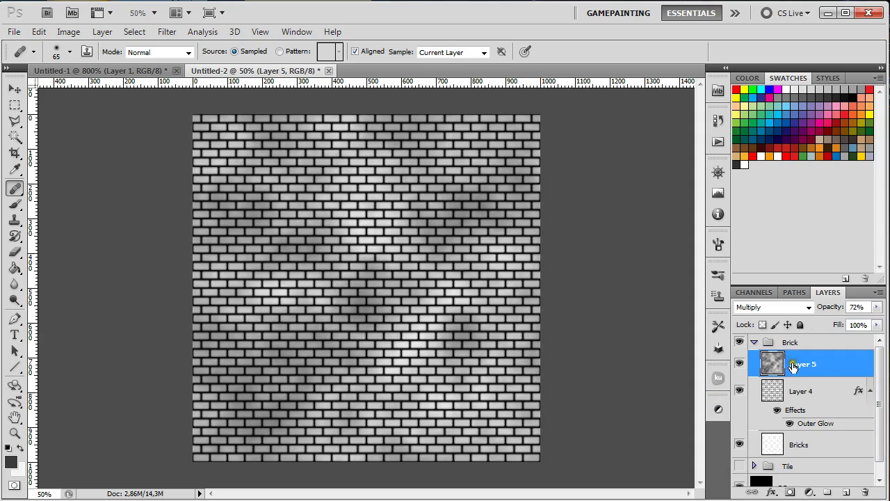
double_click(797, 364)
text(Dirt)
key(Return)
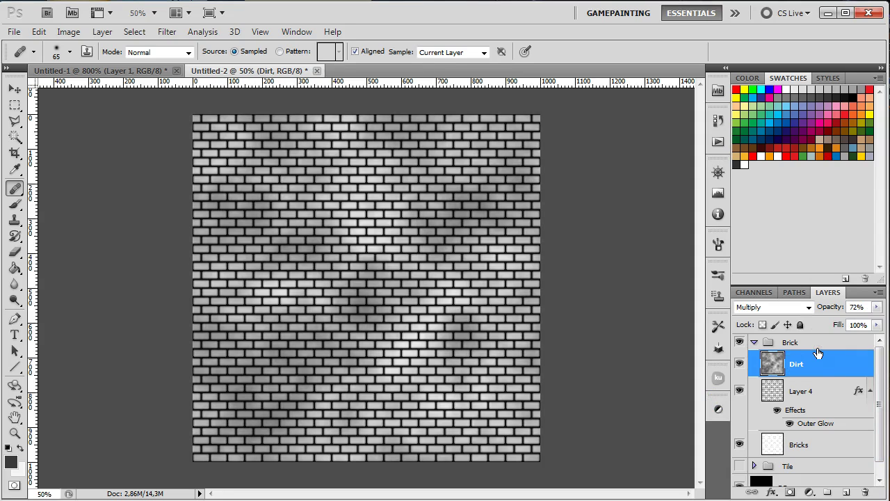
click(718, 411)
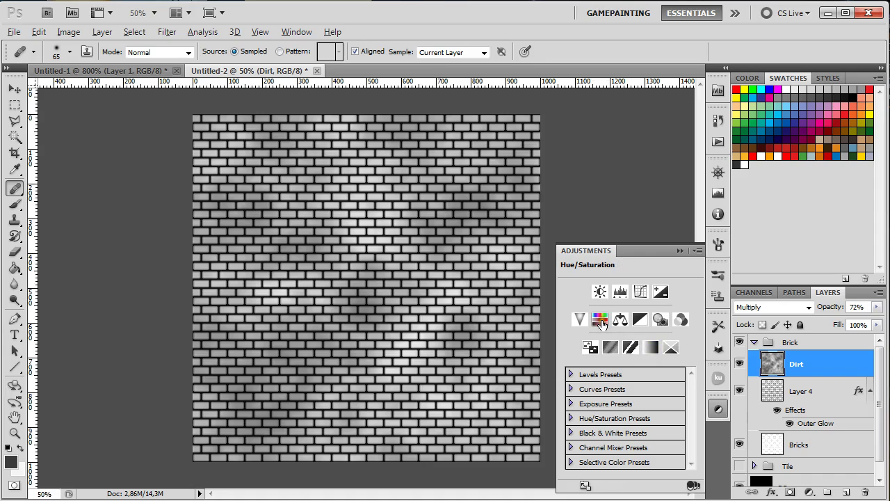
- Add a clipped Hue/Saturation adjustment, colorized with Hue 21 and Saturation 53
alt+click(602, 320)
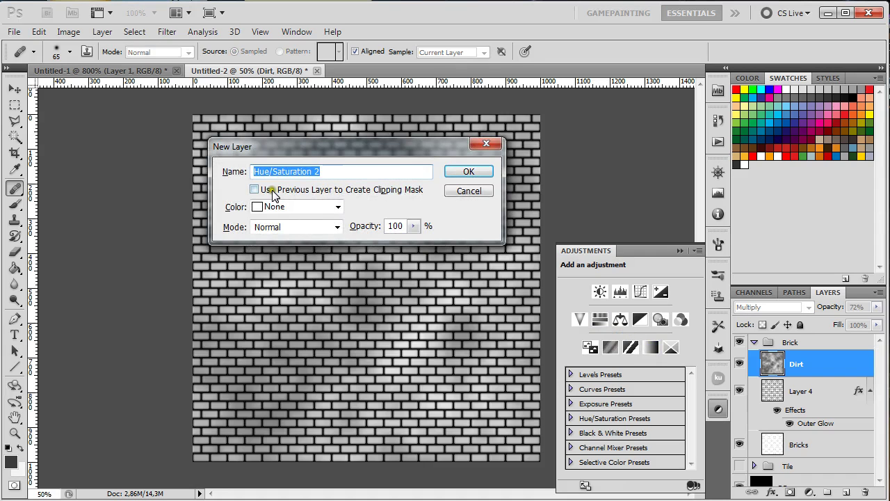
click(256, 190)
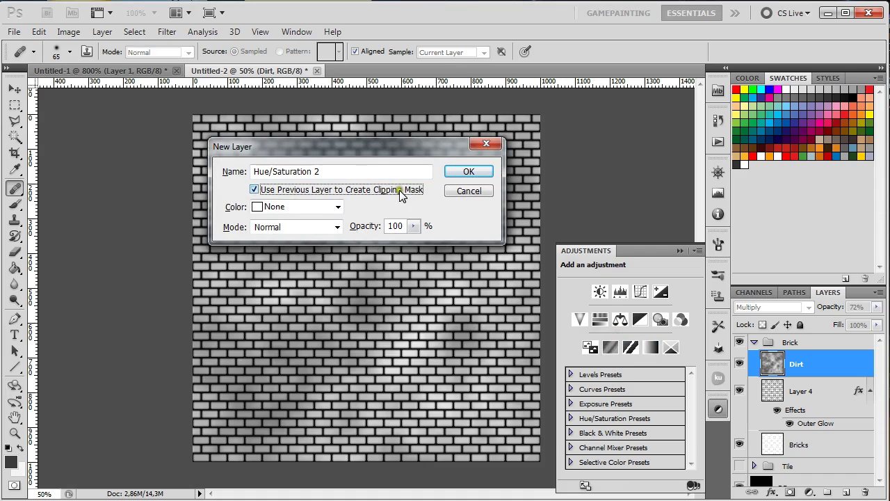
click(460, 174)
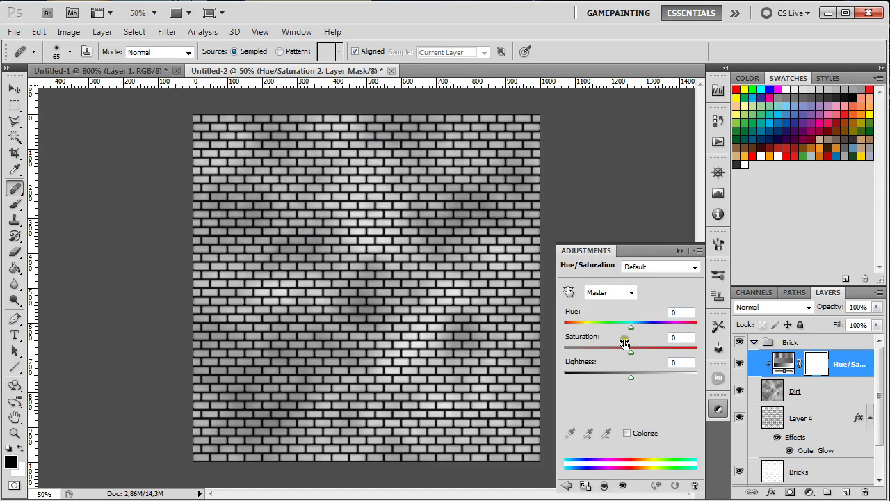
click(627, 432)
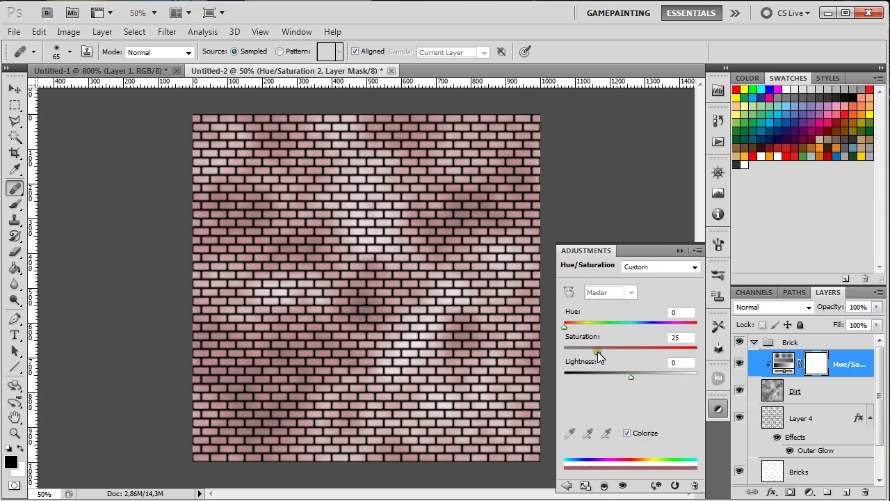
drag(597, 351, 627, 350)
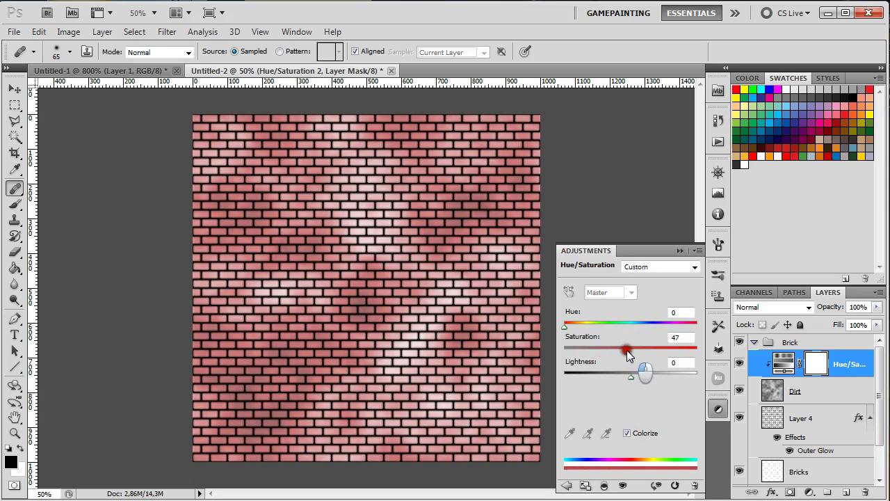
drag(565, 325, 572, 330)
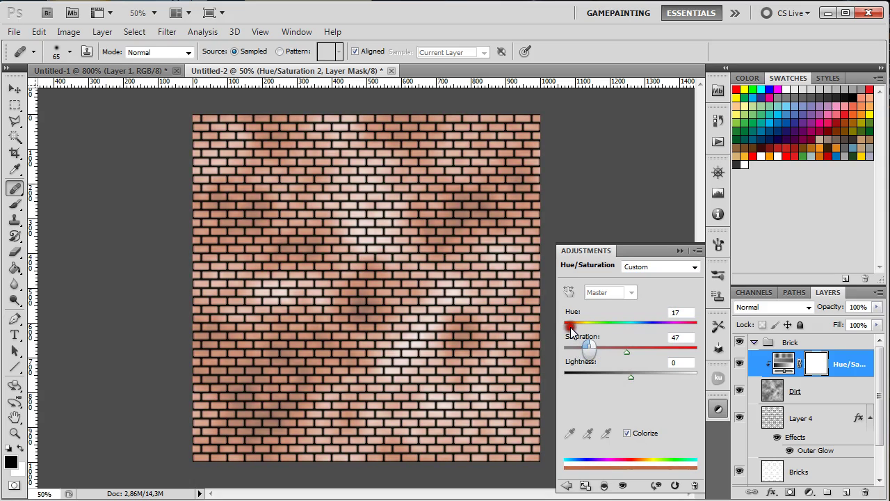
drag(628, 347, 635, 348)
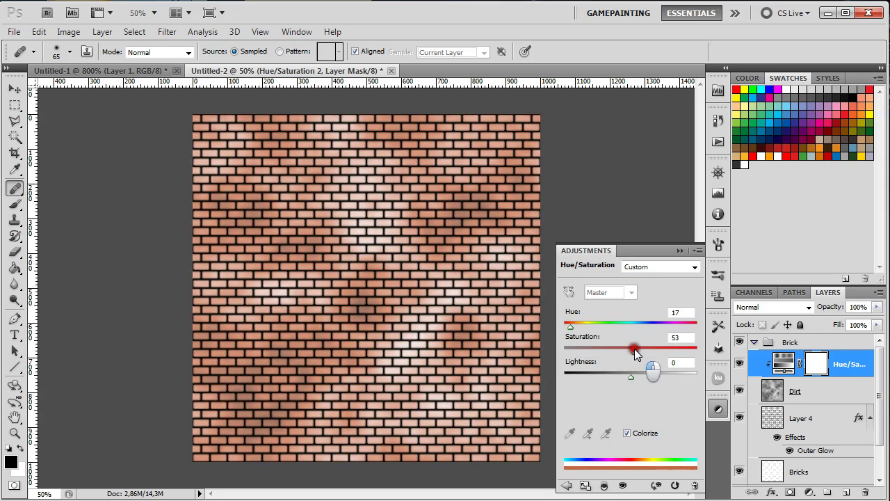
drag(570, 325, 572, 327)
- Duplicate the Hue/Saturation adjustment layer with Ctrl+J
click(679, 250)
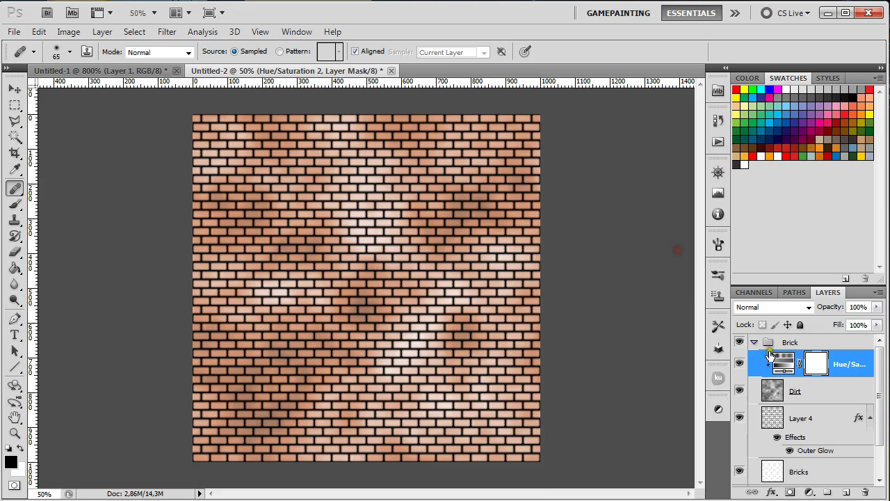
click(784, 363)
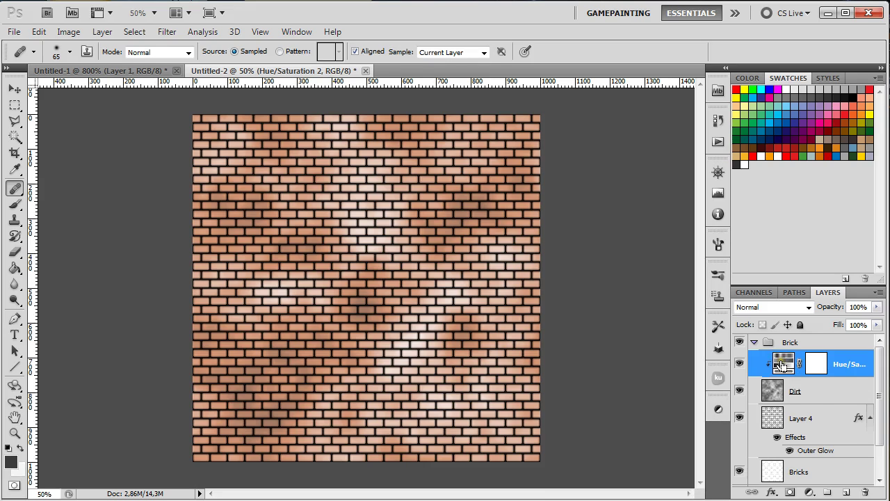
key(ctrl+j)
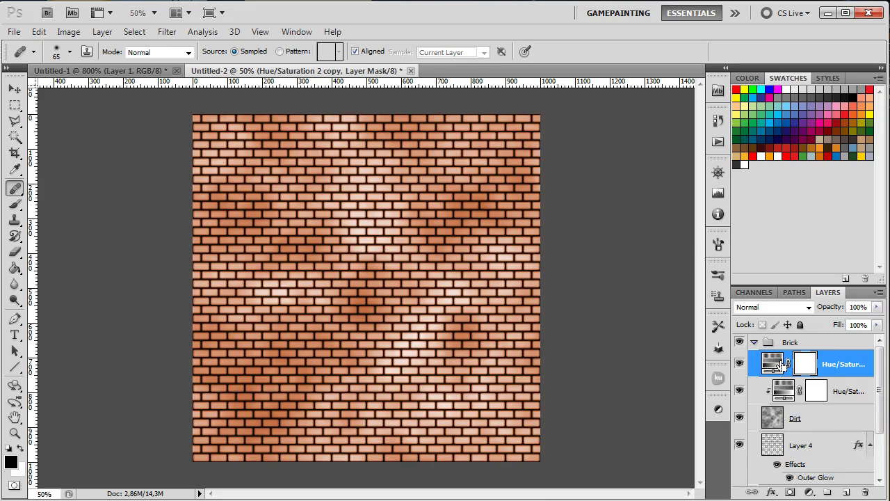
- Clip the duplicate adjustment and set it to Hue 11, Saturation 60, Lightness -25
alt+click(850, 379)
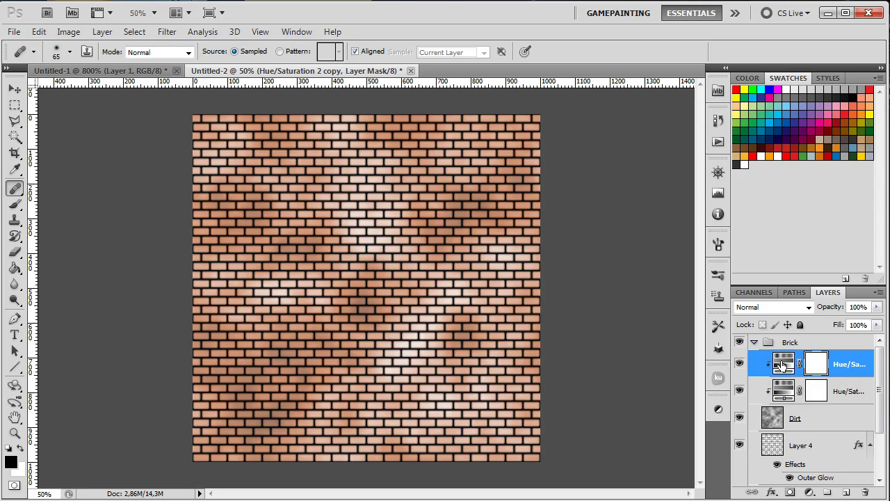
click(782, 365)
double_click(782, 364)
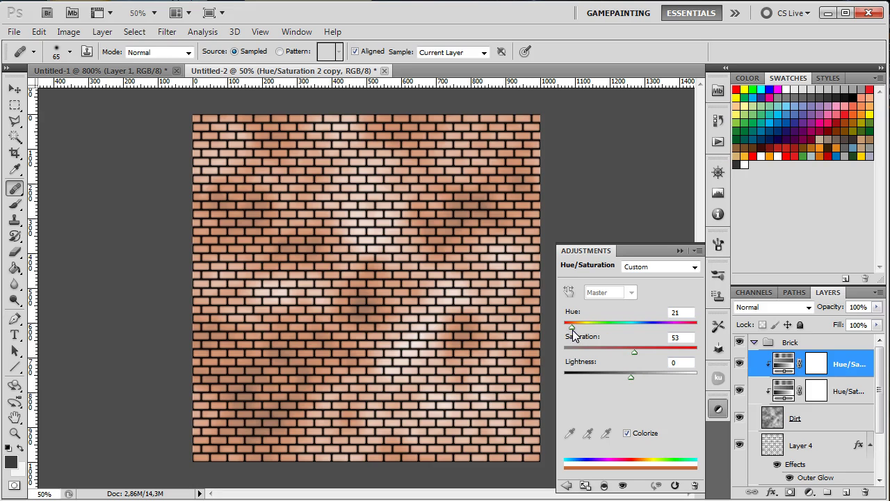
drag(571, 326, 568, 326)
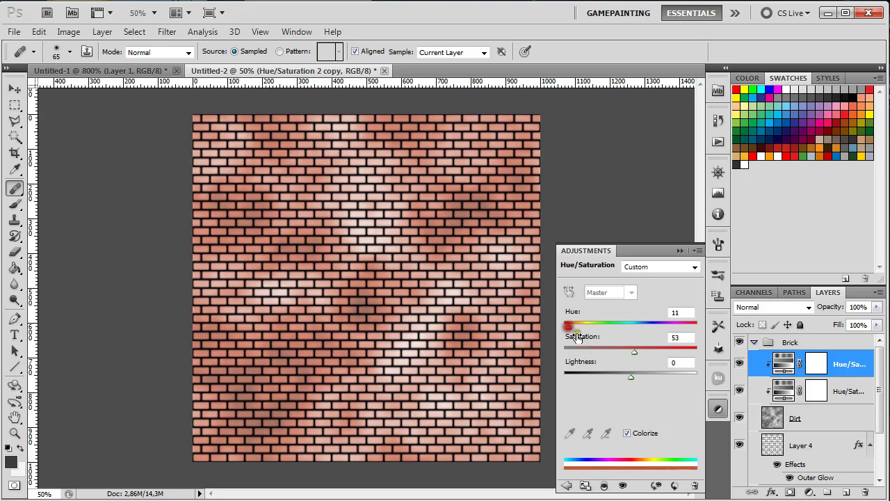
drag(636, 356, 614, 379)
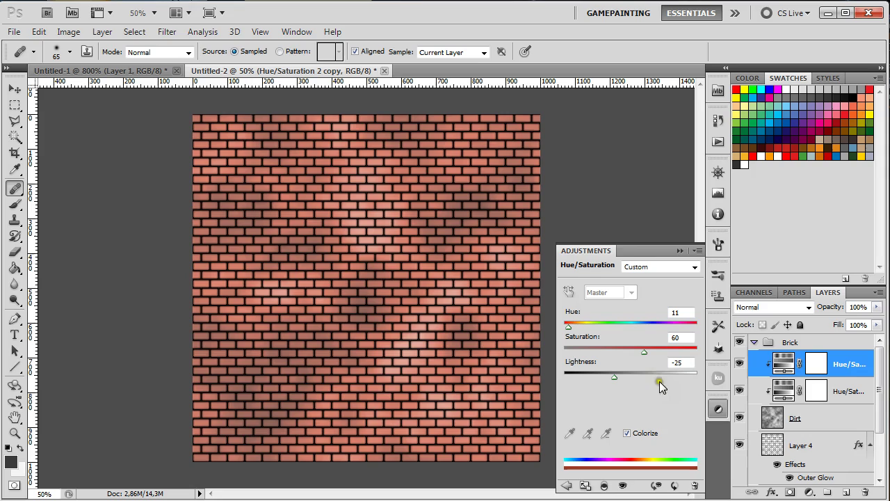
click(679, 251)
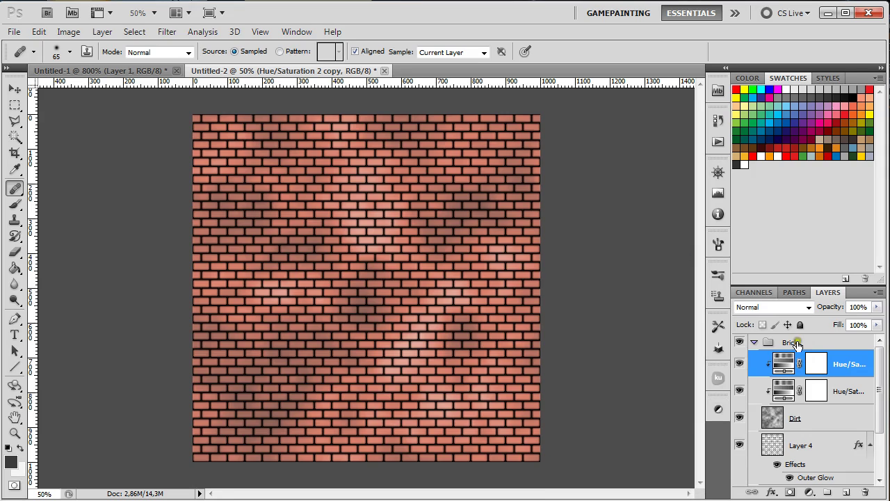
- Paint light patches into the copy's layer mask with a speckled splatter brush
click(819, 366)
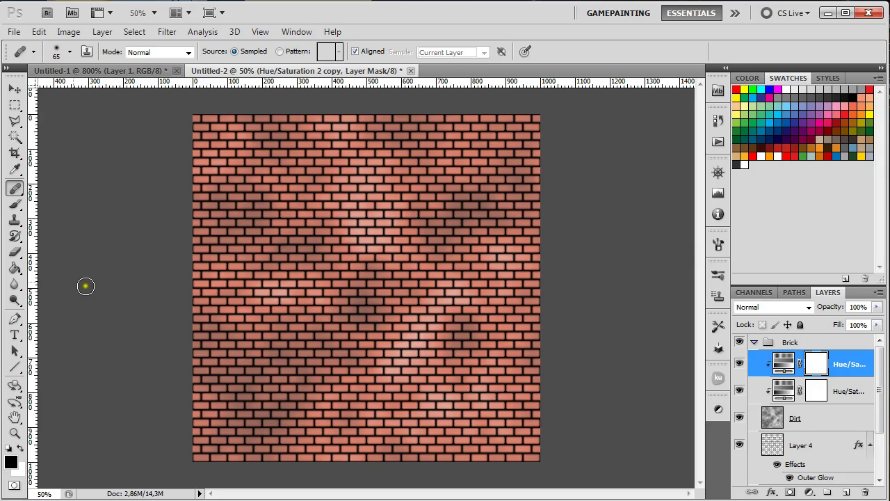
click(13, 203)
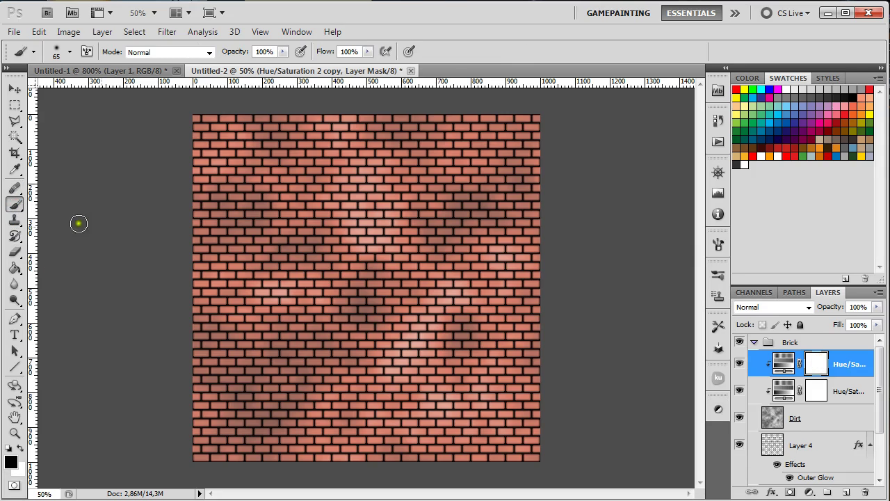
right_click(317, 179)
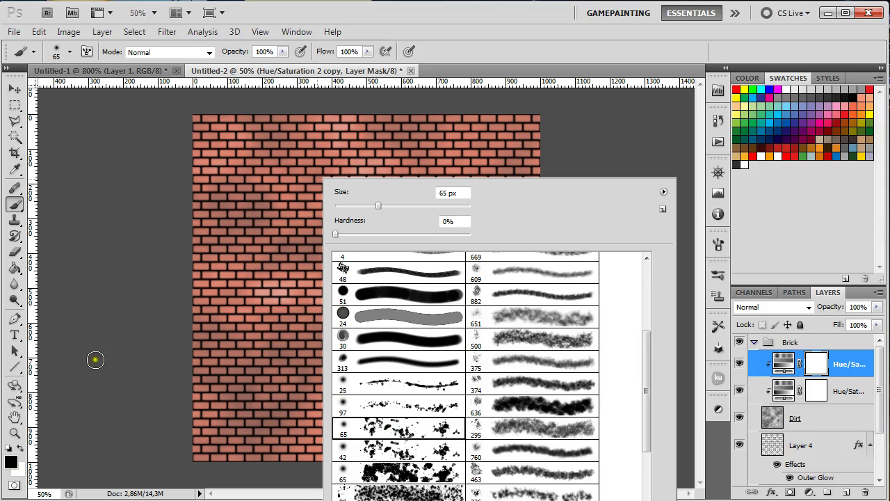
click(268, 205)
mouse_move(292, 223)
mouse_down()
mouse_move(338, 187)
mouse_move(414, 178)
mouse_move(346, 201)
mouse_move(388, 232)
mouse_move(268, 266)
mouse_move(257, 284)
mouse_move(250, 387)
mouse_move(316, 405)
mouse_move(292, 427)
mouse_move(267, 417)
mouse_move(335, 376)
mouse_move(339, 326)
mouse_move(386, 318)
mouse_move(398, 342)
mouse_move(437, 367)
mouse_move(383, 315)
mouse_move(378, 279)
mouse_move(443, 267)
mouse_move(449, 187)
mouse_move(487, 156)
mouse_move(496, 160)
mouse_move(444, 167)
mouse_move(481, 184)
mouse_move(479, 273)
mouse_move(500, 339)
mouse_move(497, 367)
mouse_move(469, 397)
mouse_move(498, 421)
mouse_move(492, 444)
mouse_move(447, 429)
mouse_move(441, 396)
mouse_move(465, 371)
mouse_move(426, 203)
mouse_up()
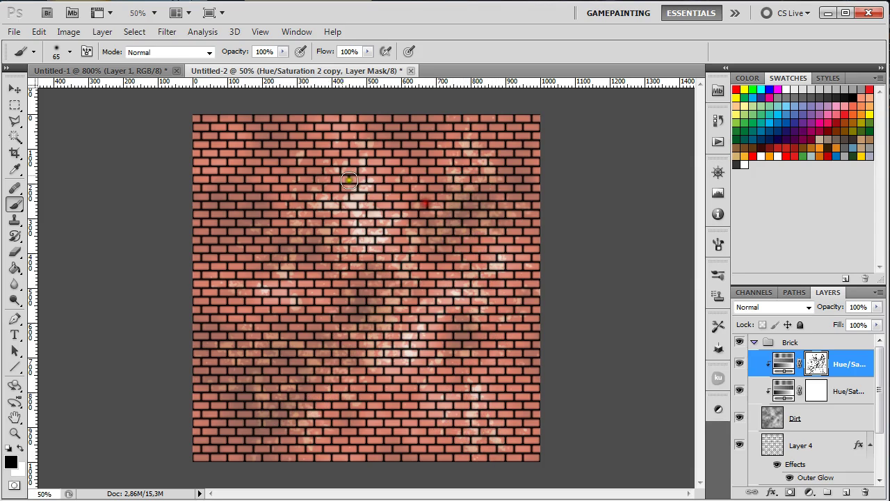
click(236, 210)
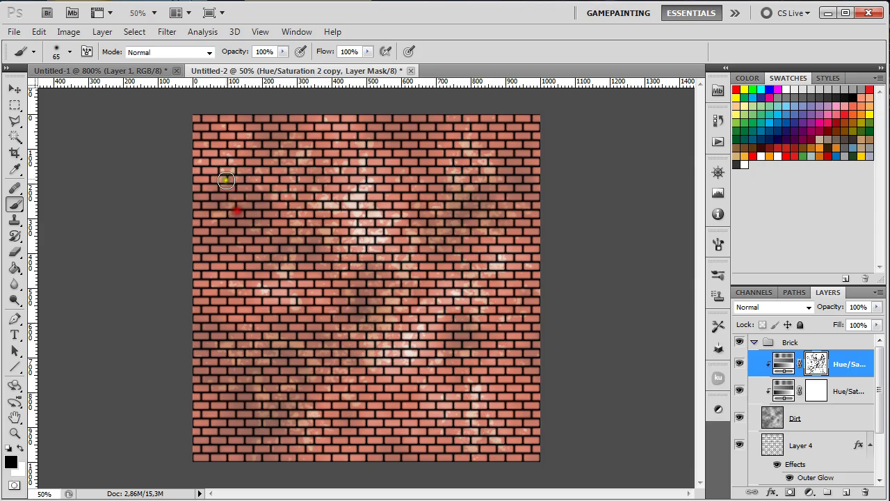
mouse_move(226, 180)
mouse_down()
mouse_move(242, 218)
mouse_move(229, 246)
mouse_move(261, 299)
mouse_move(260, 316)
mouse_move(256, 350)
mouse_move(236, 361)
mouse_move(235, 411)
mouse_up()
click(232, 241)
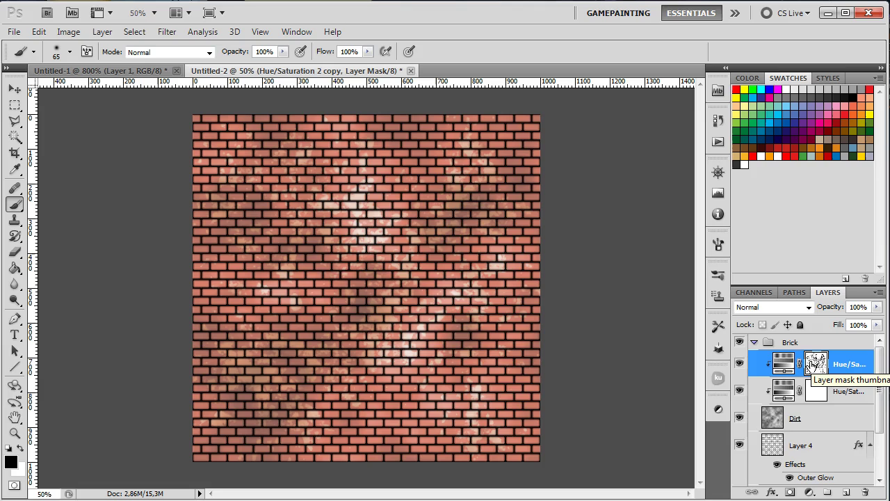
- Preview the Offset filter to check the seams, cancel it, and reselect the adjustment
click(172, 32)
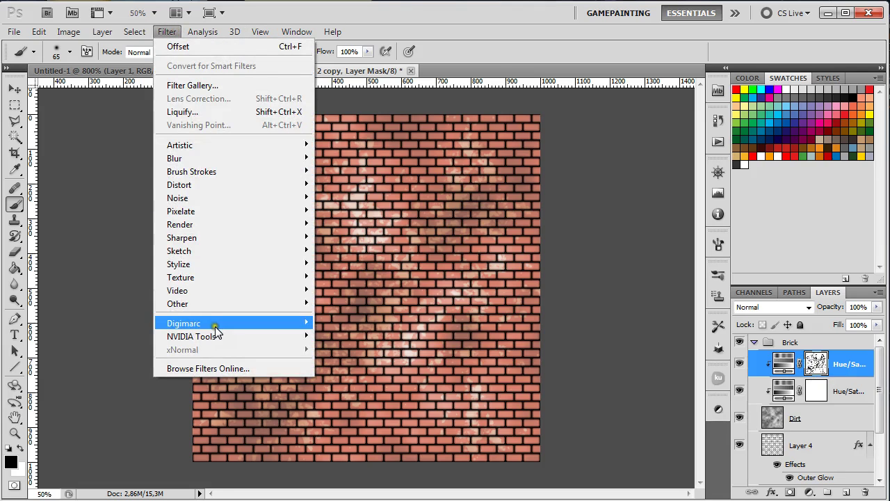
mouse_move(216, 315)
click(363, 354)
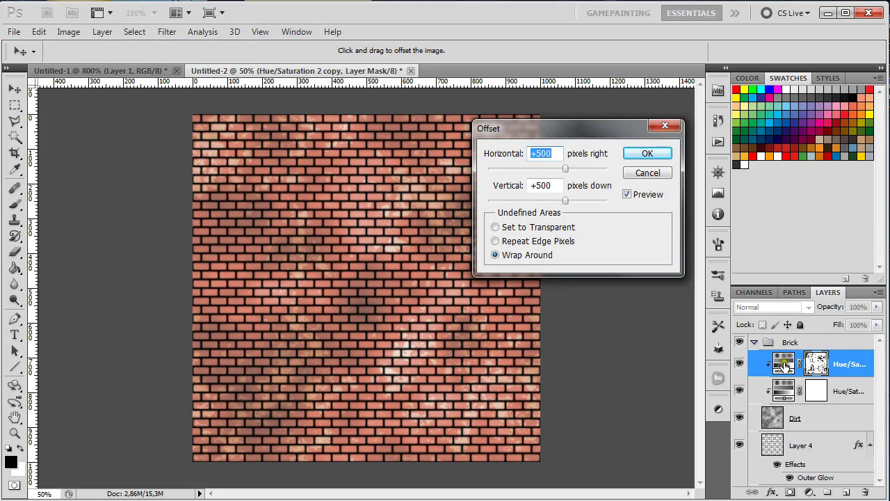
click(639, 173)
click(784, 364)
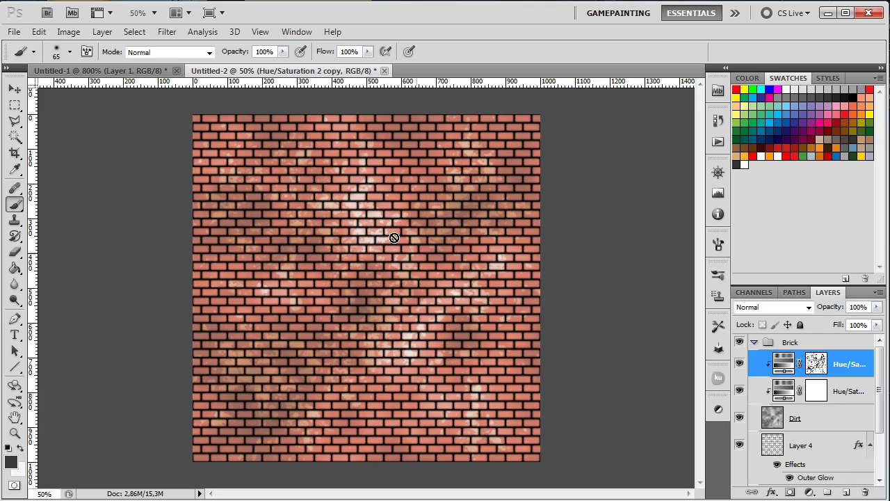
- Add a new layer, fill it with dark grey, and render Clouds onto it
click(846, 492)
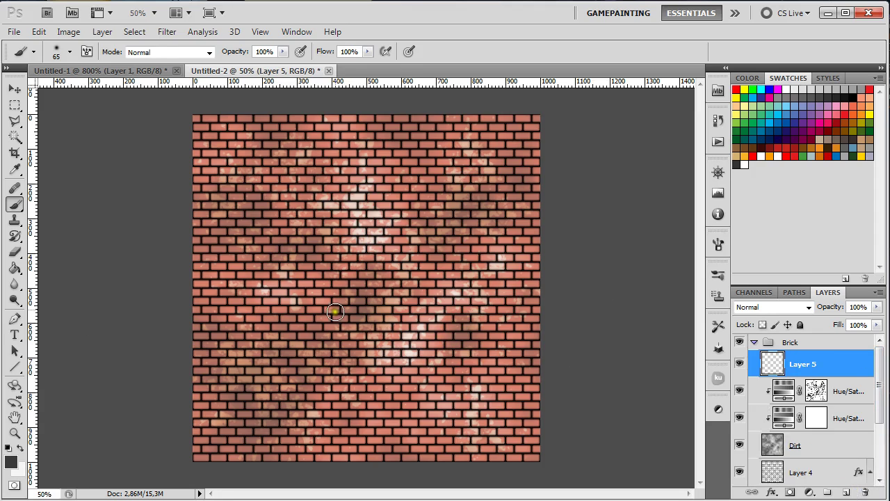
key(g)
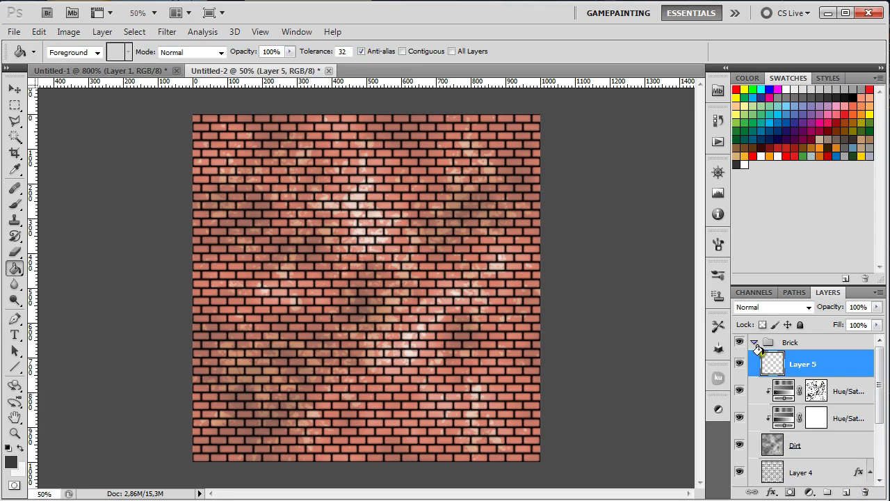
click(353, 285)
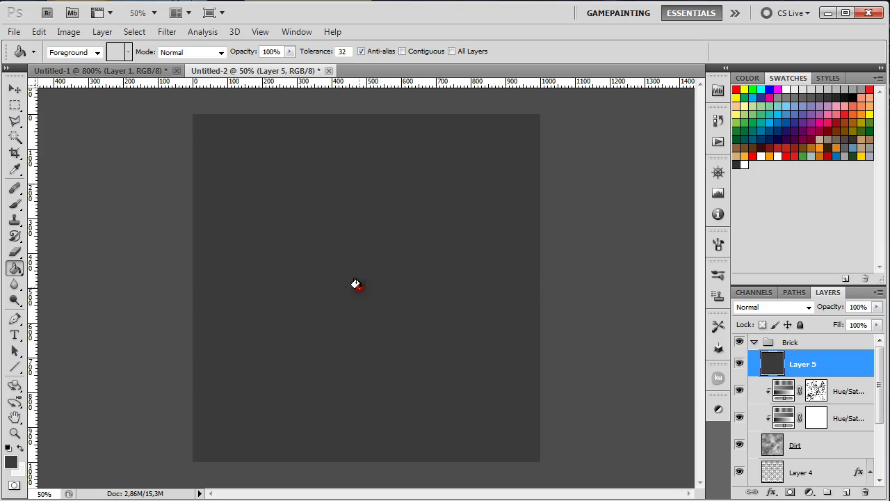
click(158, 30)
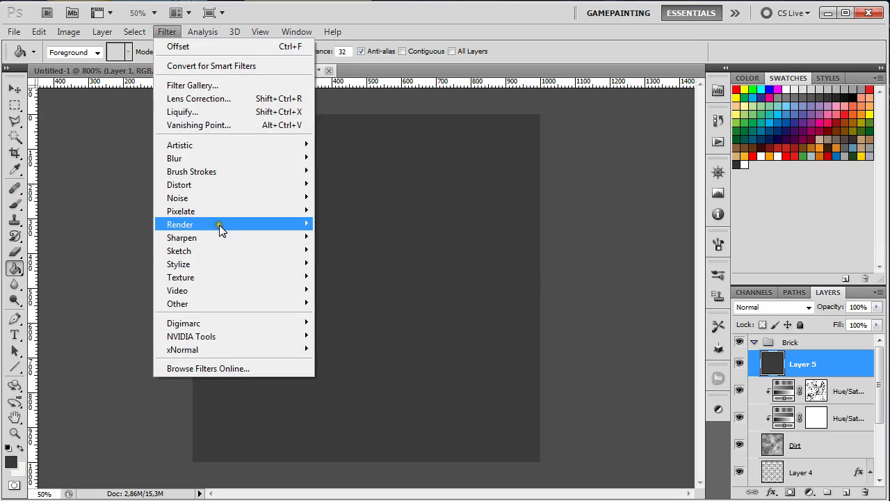
mouse_move(219, 225)
click(343, 224)
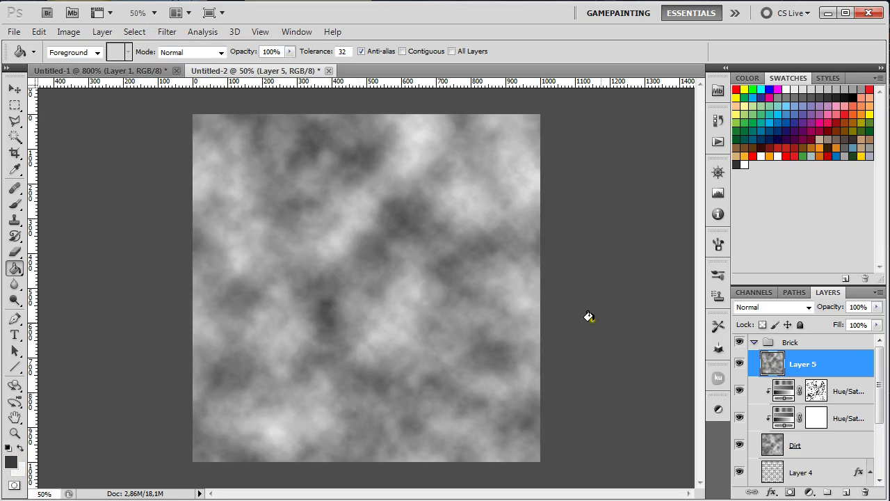
- Blend the clouds layer in Color Burn at 29% opacity, toggling it on and off to compare
click(808, 308)
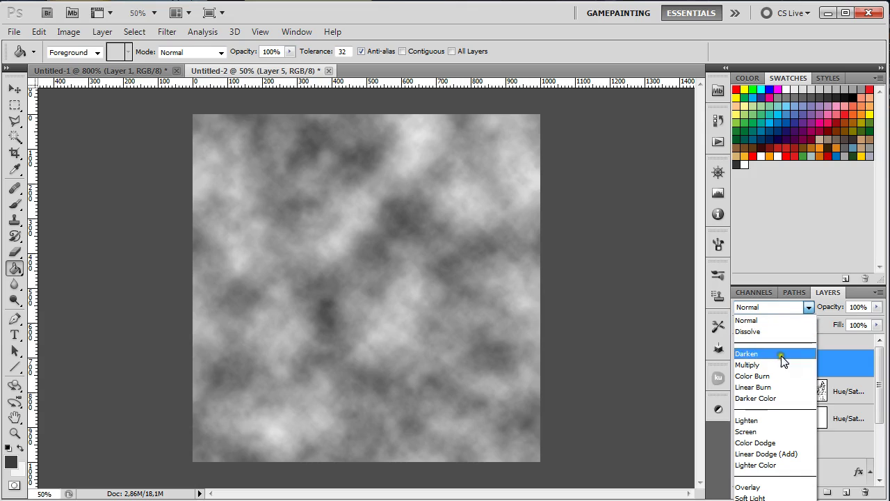
click(778, 376)
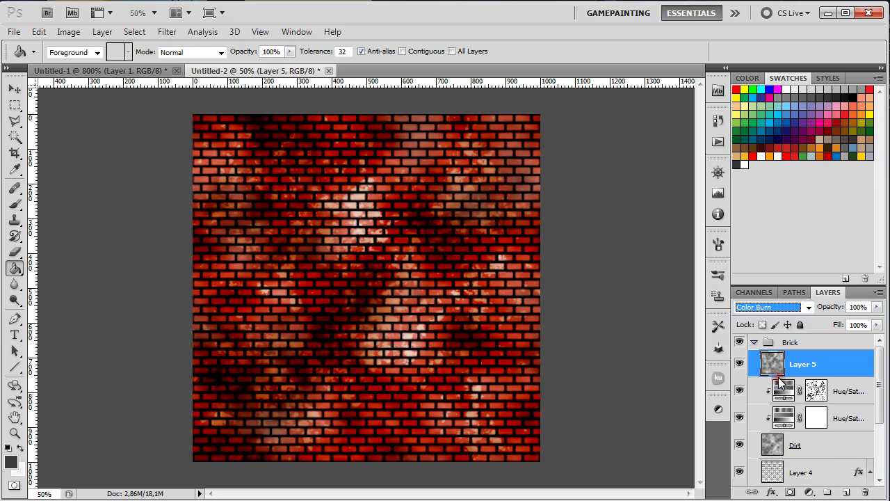
drag(876, 307, 823, 321)
click(740, 364)
click(740, 365)
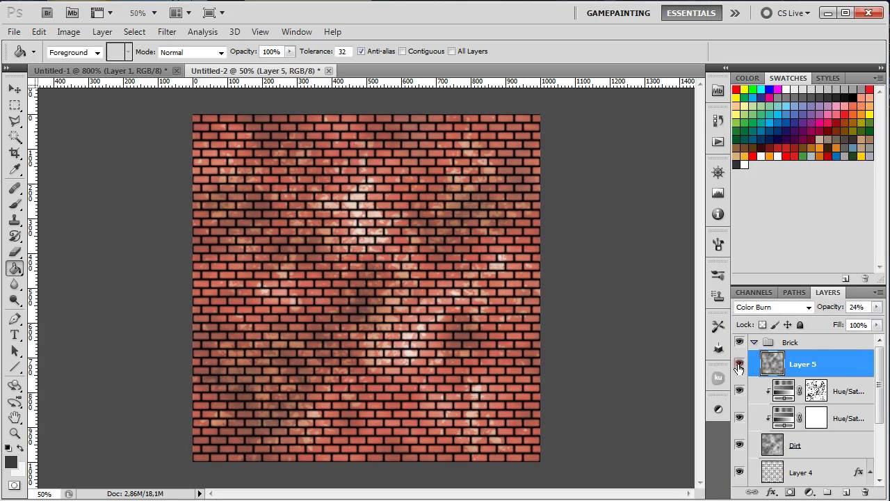
click(739, 365)
click(739, 365)
click(739, 365)
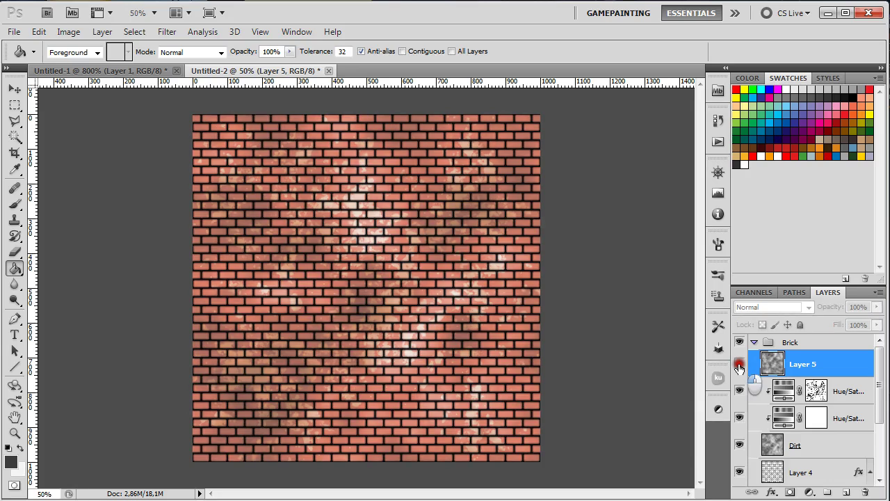
click(740, 364)
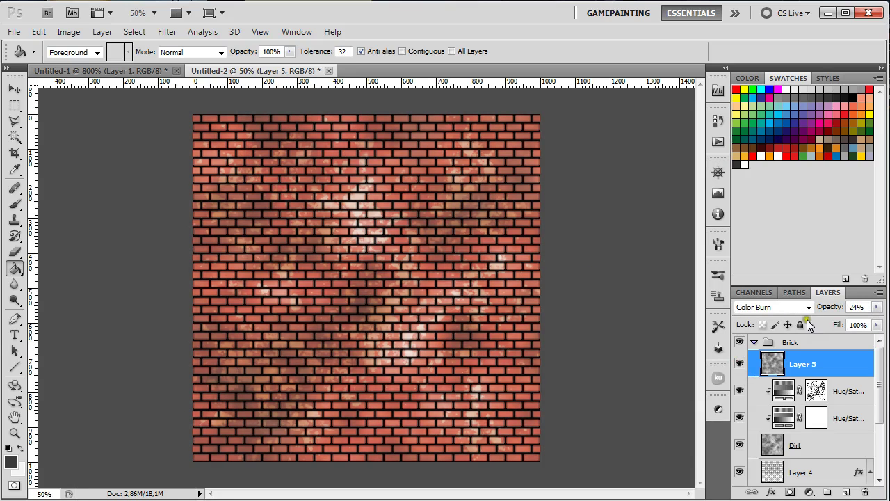
drag(877, 307, 828, 319)
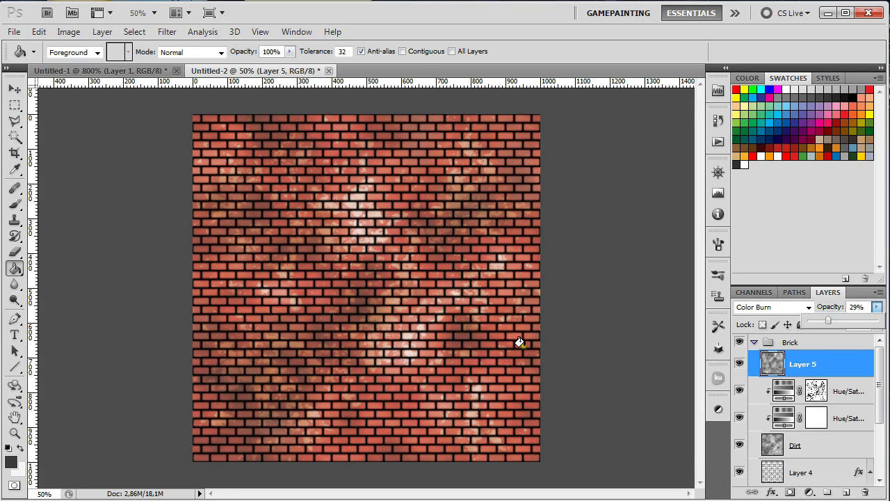
click(609, 337)
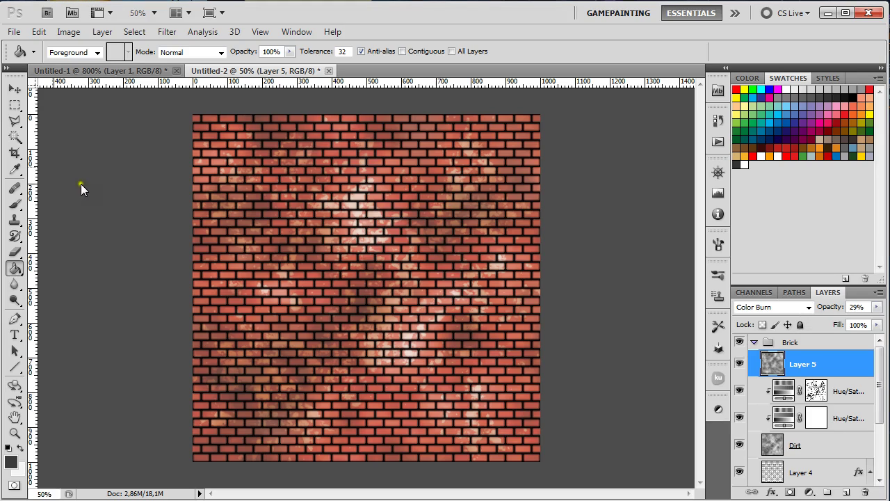
click(14, 90)
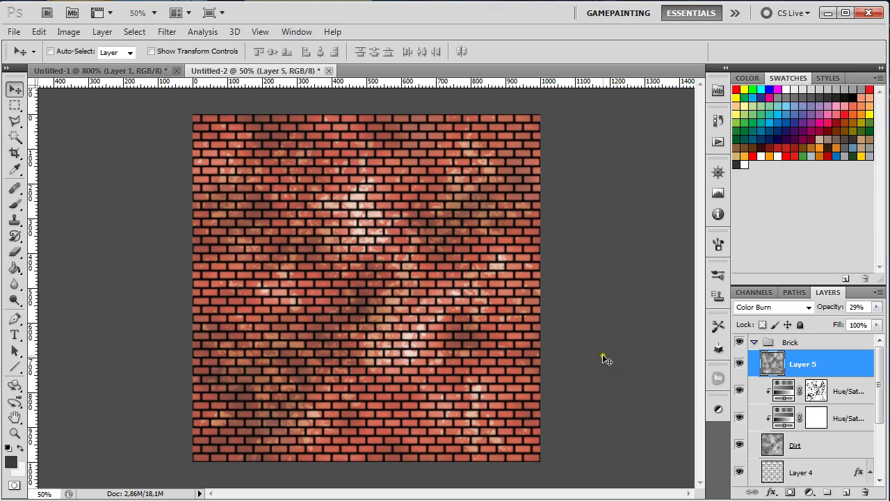
scroll(595, 362, up, 3)
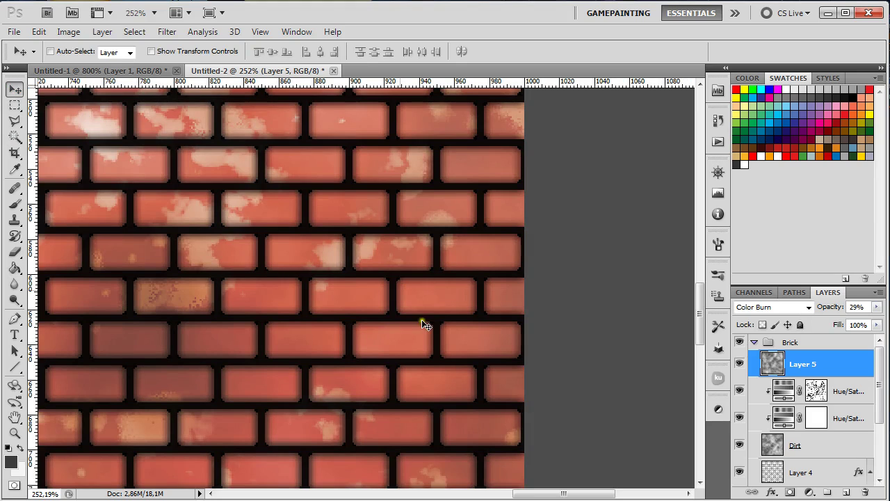
drag(229, 265, 370, 268)
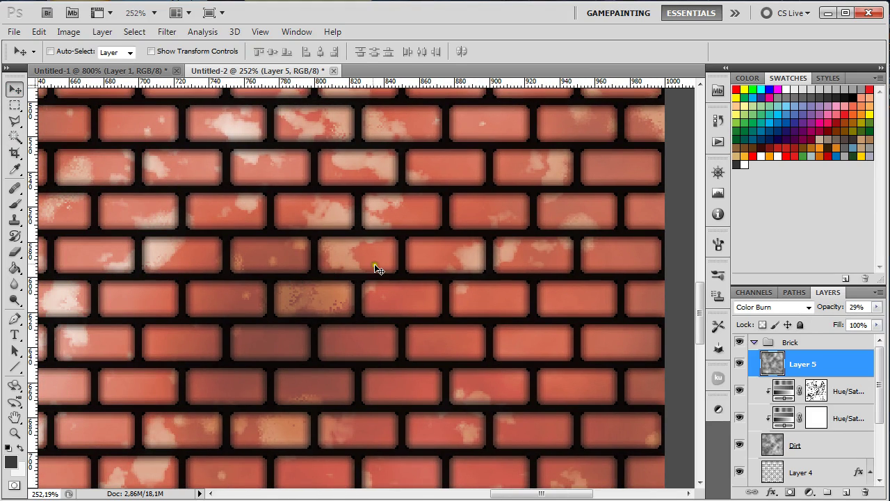
- Add a new layer above the clouds layer and fill it with dark grey
click(846, 492)
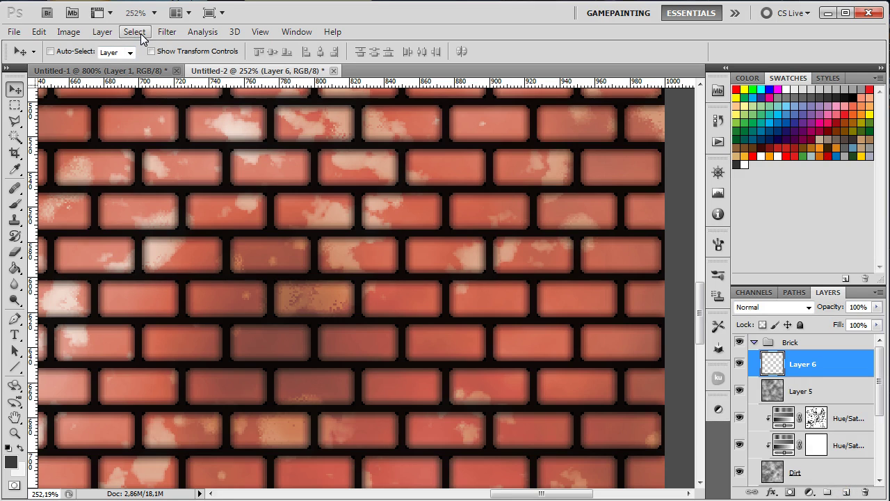
key(g)
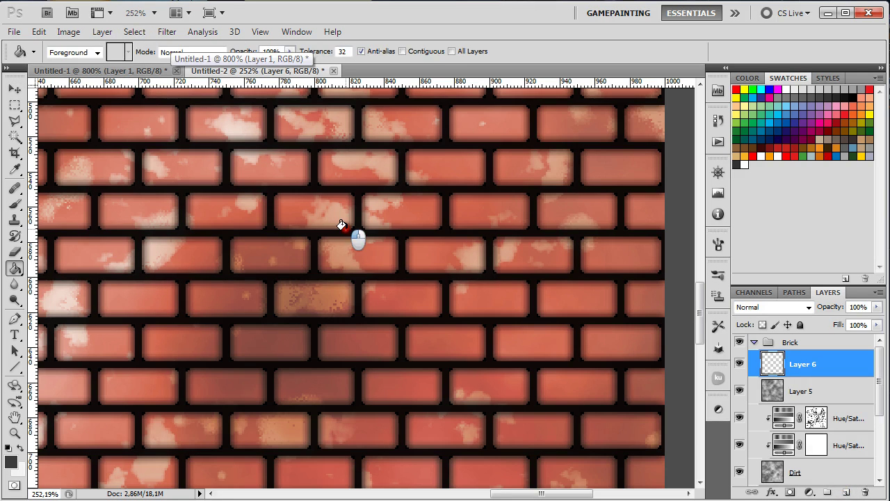
click(341, 225)
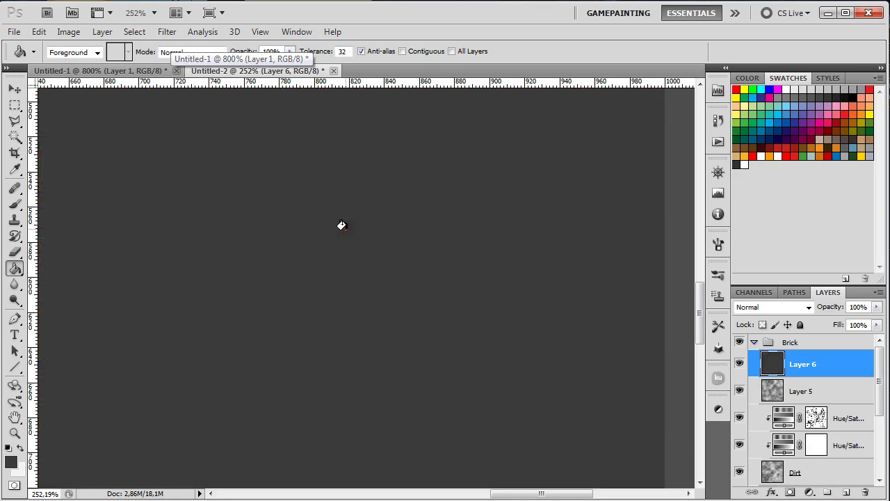
- Open the Grain filter and try out the Regular, Soft, Sprinkles, Contrasty and Stippled grain types
click(169, 33)
mouse_move(219, 279)
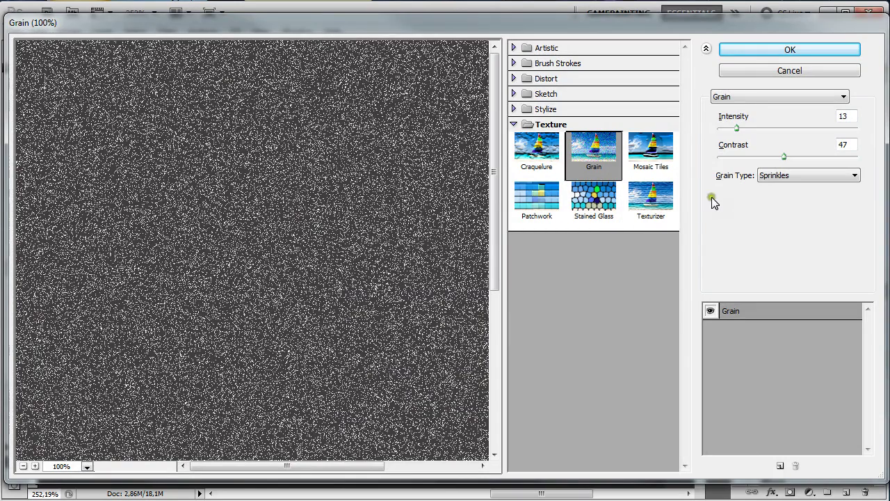
click(801, 176)
click(805, 186)
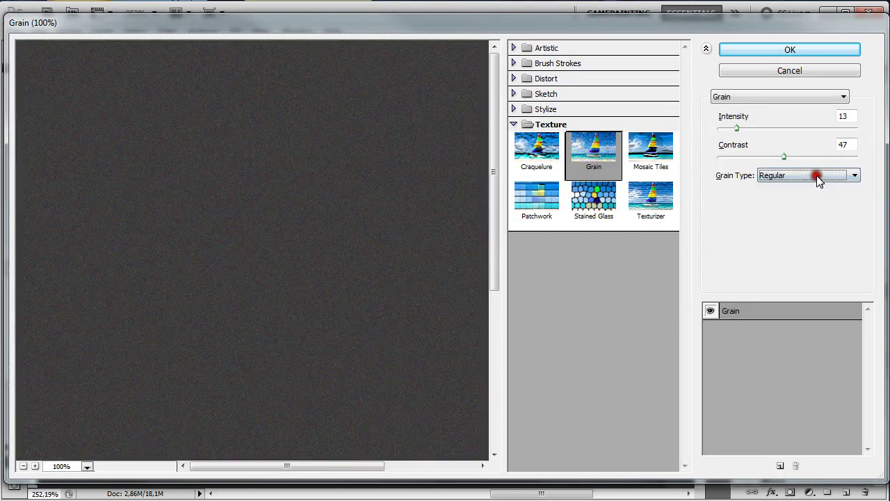
click(814, 178)
click(810, 197)
click(812, 178)
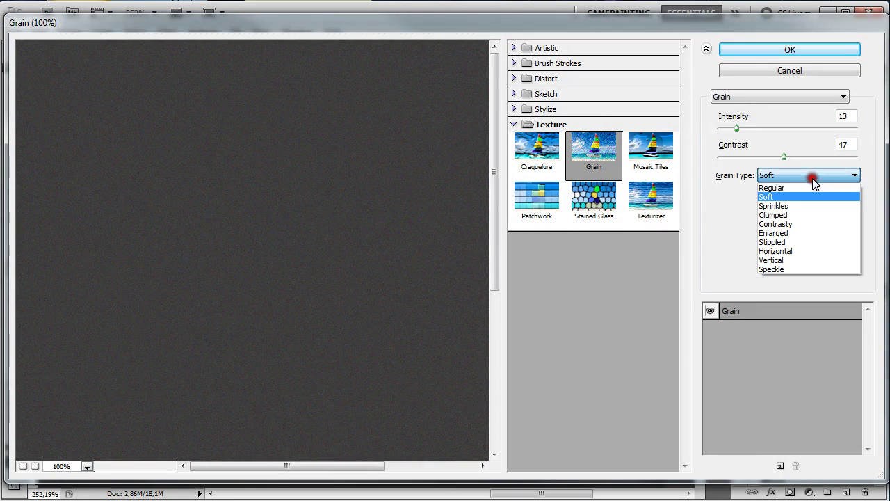
click(811, 208)
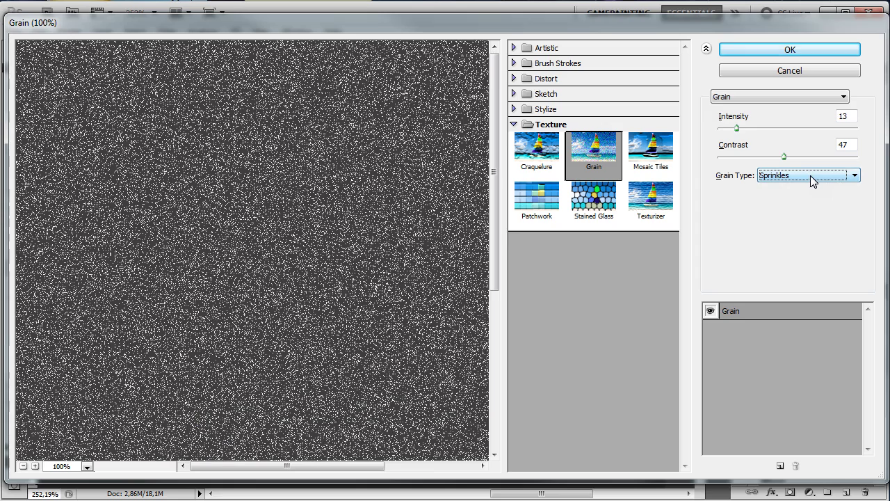
click(810, 180)
click(801, 224)
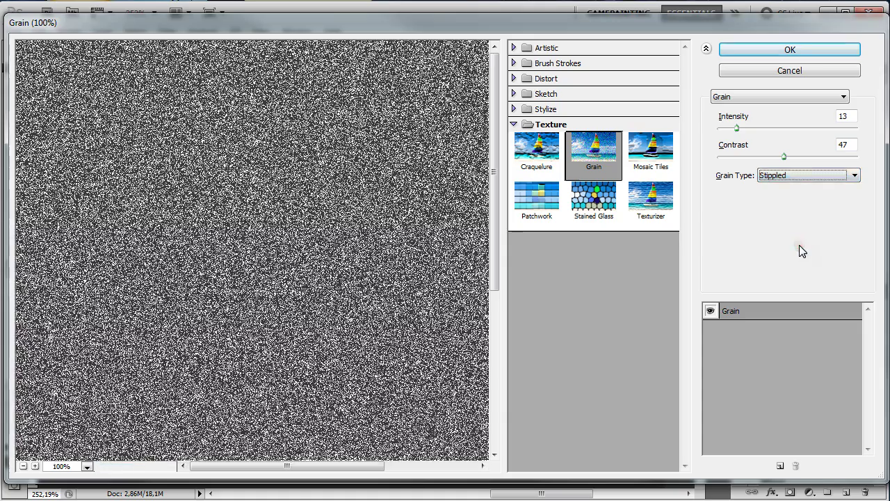
click(799, 178)
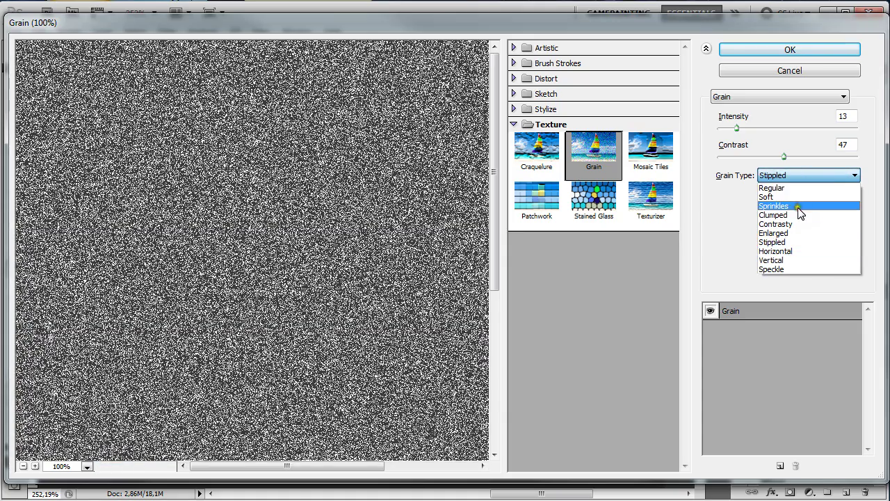
click(794, 206)
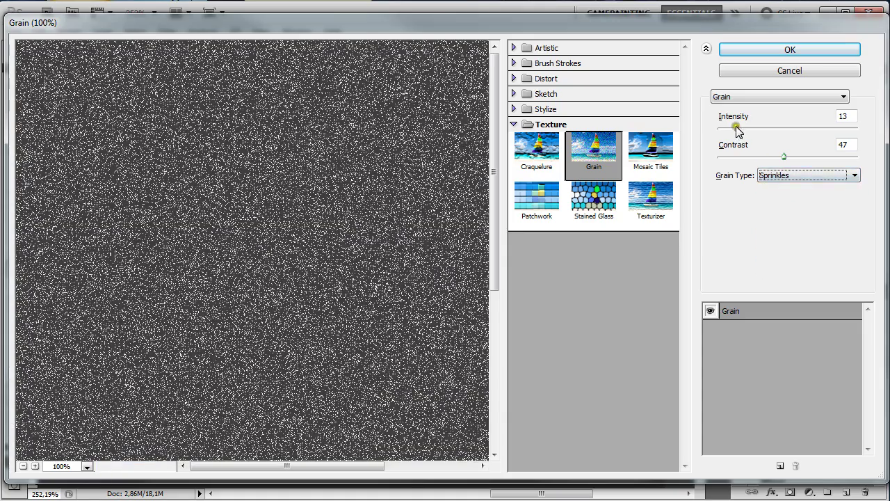
- Apply Stippled grain with intensity 34 and contrast 52
drag(736, 128, 742, 128)
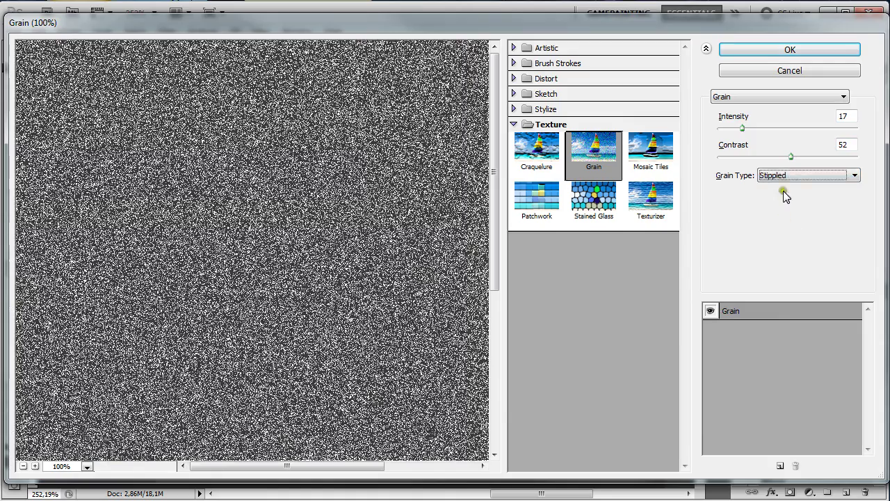
drag(742, 128, 767, 132)
click(753, 47)
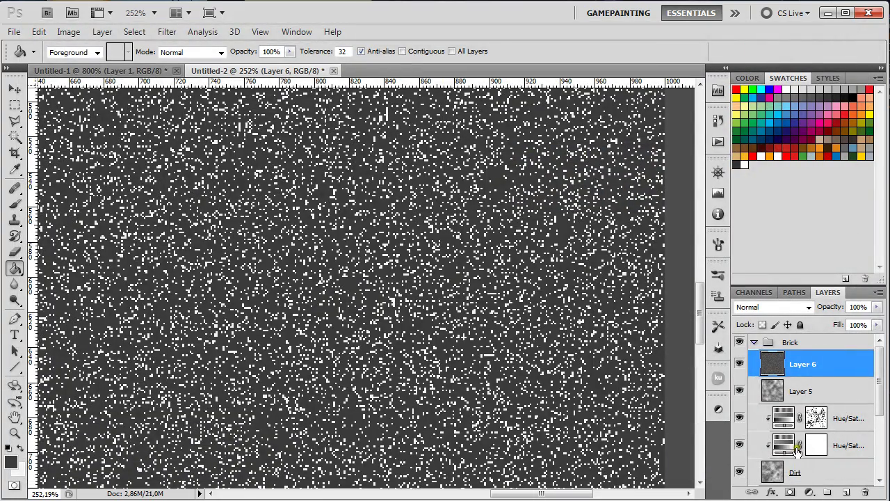
- After trying Multiply and Overlay, blend Layer 6 in Screen mode at 16% opacity
click(808, 307)
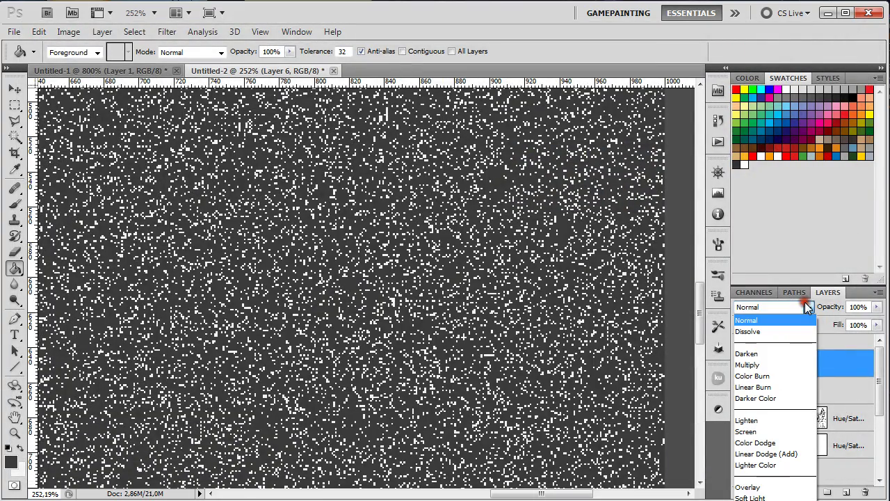
click(781, 366)
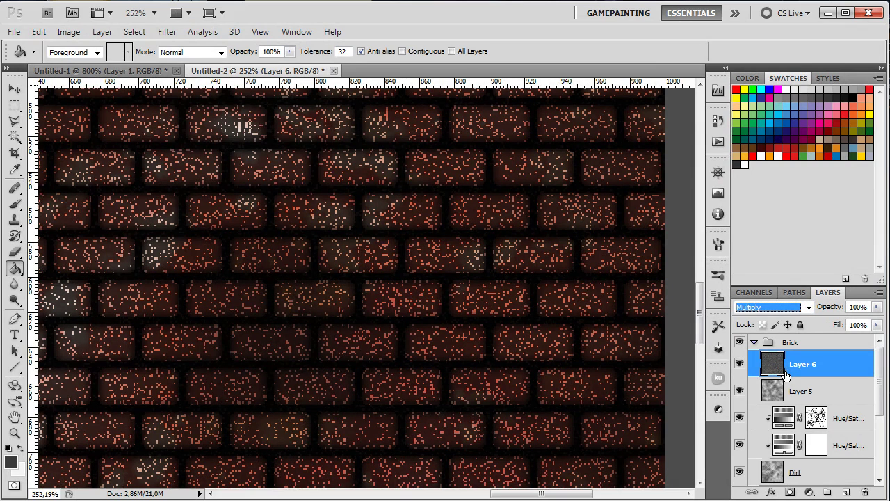
click(809, 308)
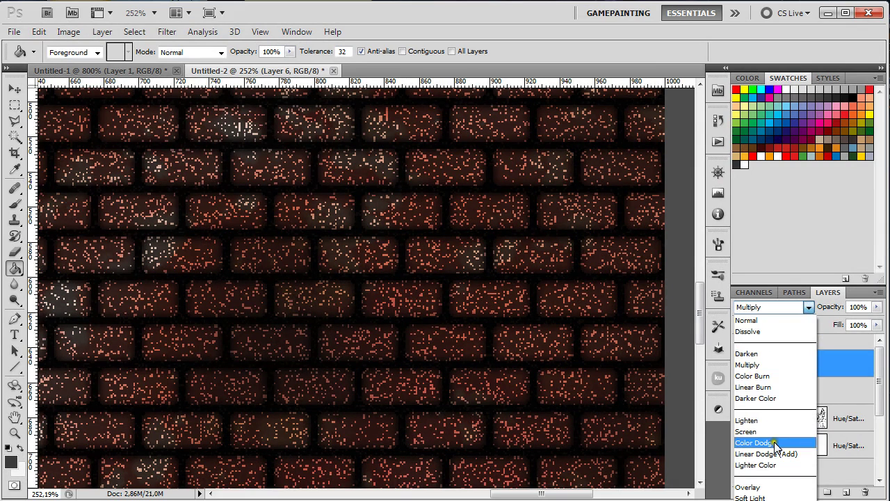
click(774, 485)
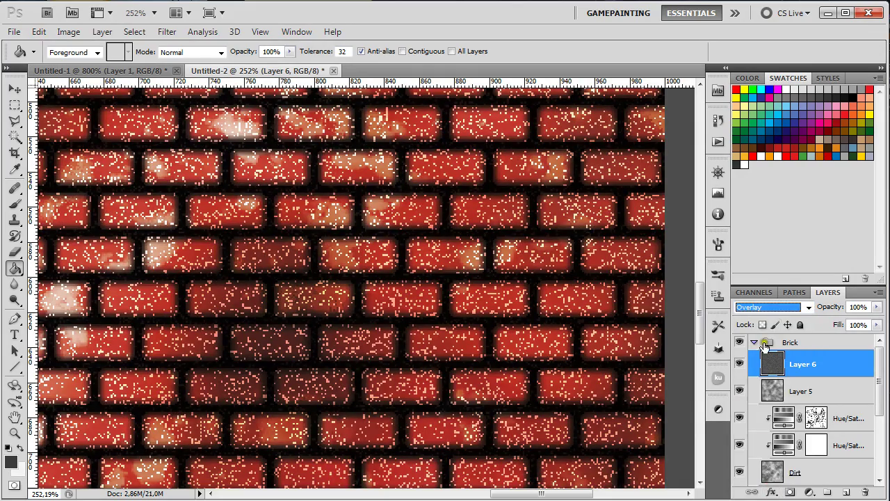
click(807, 306)
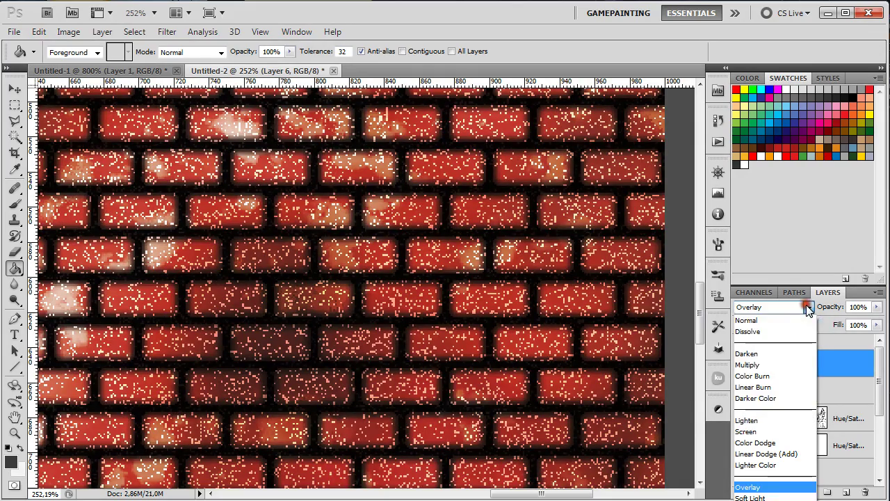
click(769, 432)
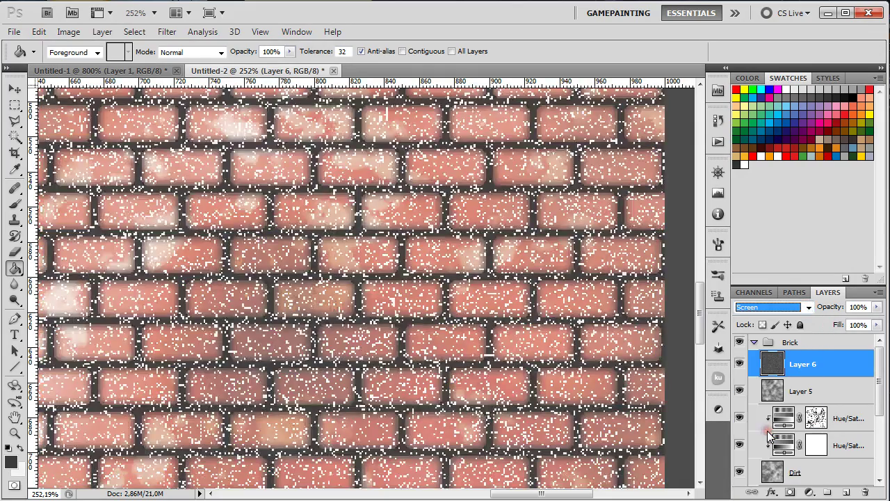
click(808, 308)
click(806, 309)
click(876, 307)
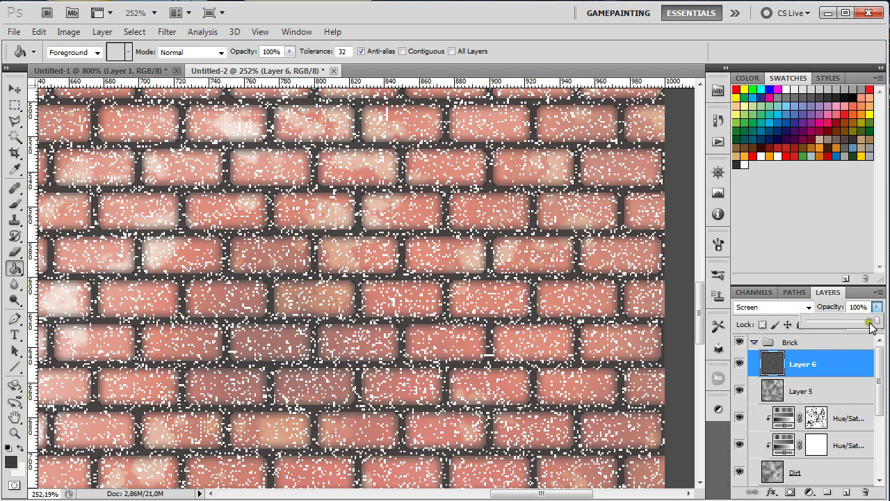
drag(875, 321, 817, 318)
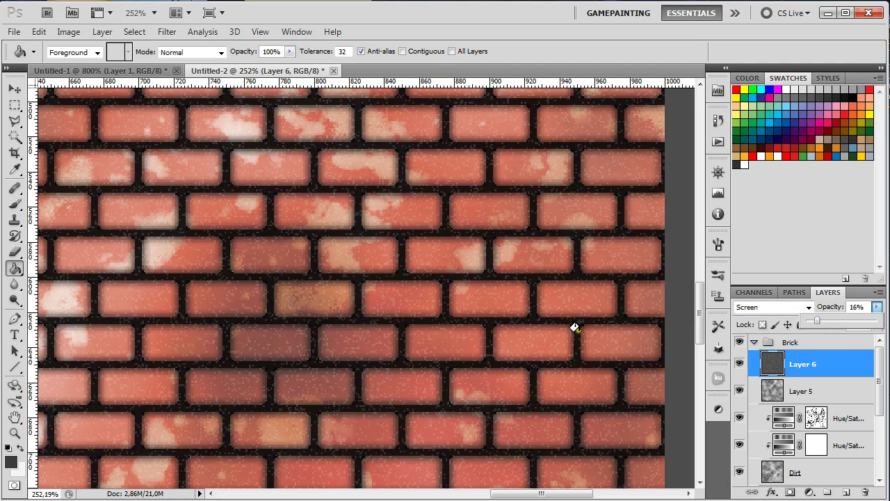
- Soften the speckle layer with a Gaussian Blur of radius 0,3
click(167, 32)
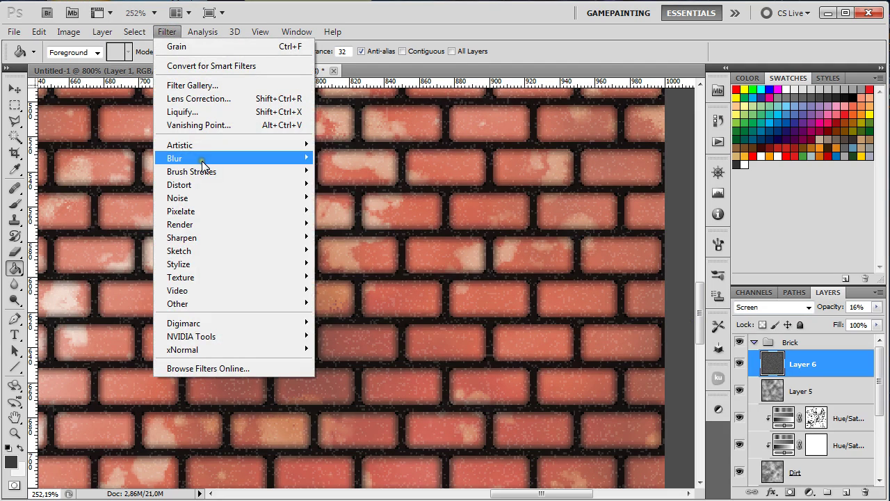
mouse_move(202, 161)
click(348, 206)
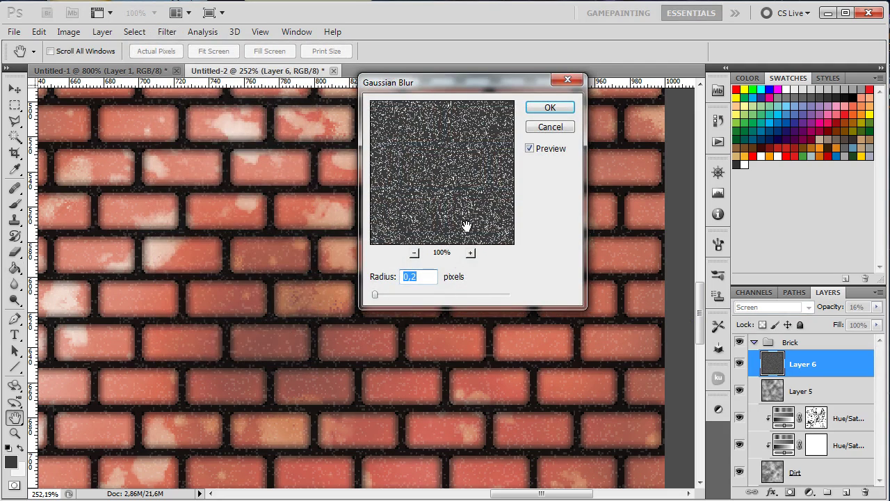
drag(378, 294, 375, 294)
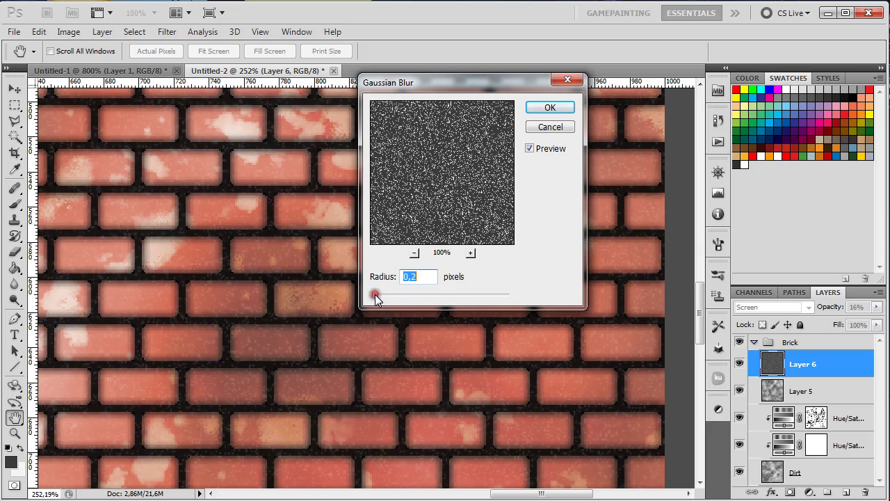
click(550, 107)
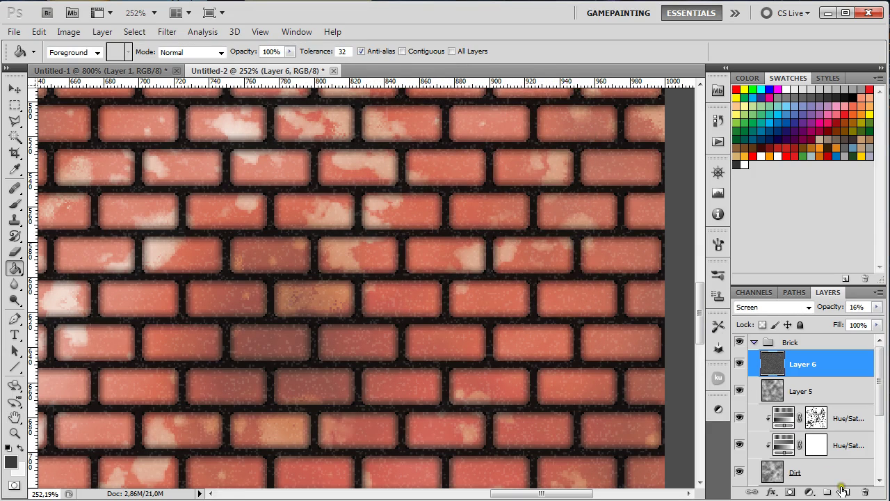
- Fill a new Layer 7 with dark grey and add Gaussian monochromatic noise
click(844, 492)
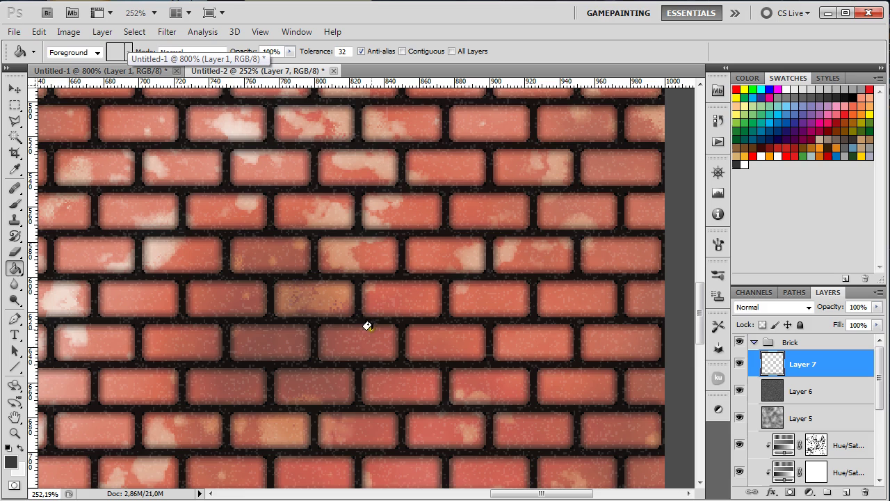
click(331, 243)
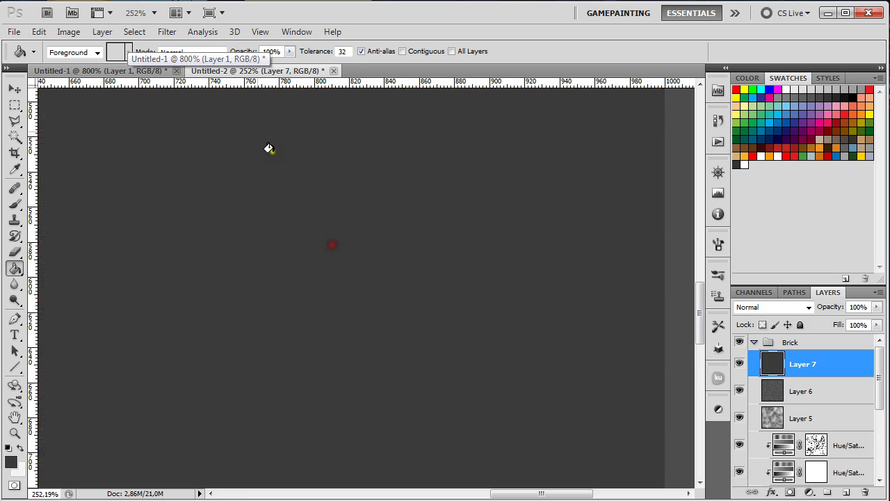
click(174, 35)
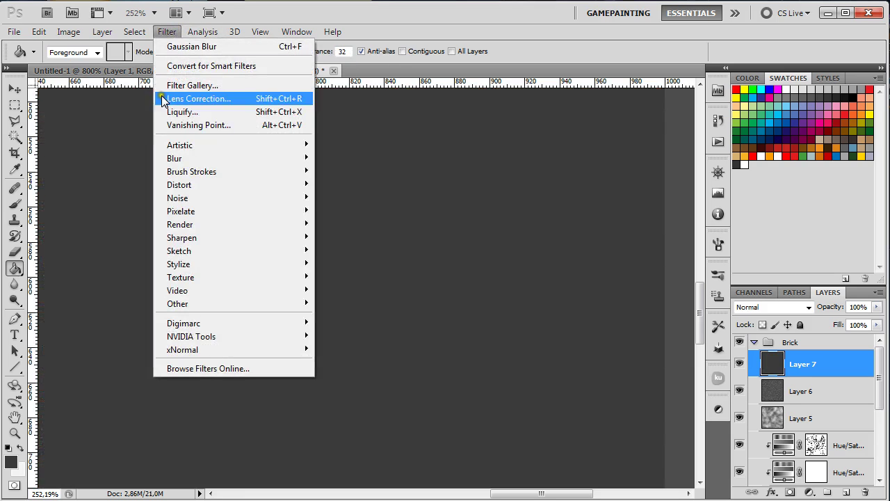
mouse_move(189, 199)
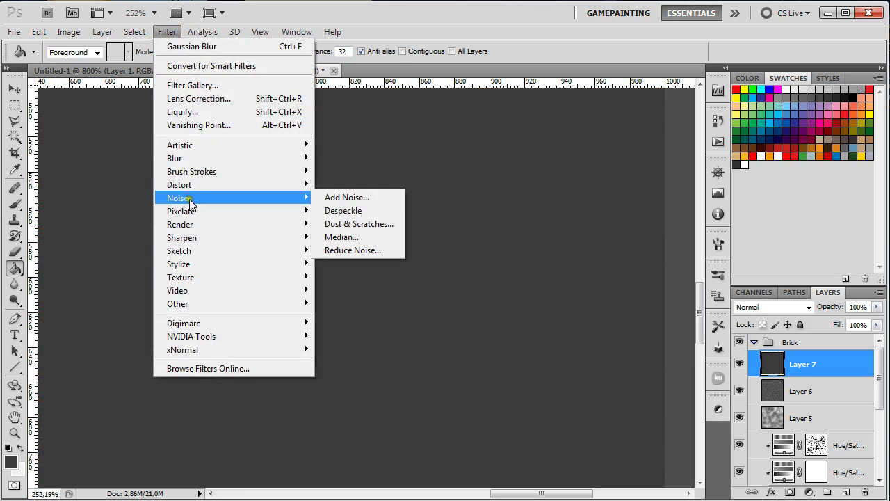
click(369, 197)
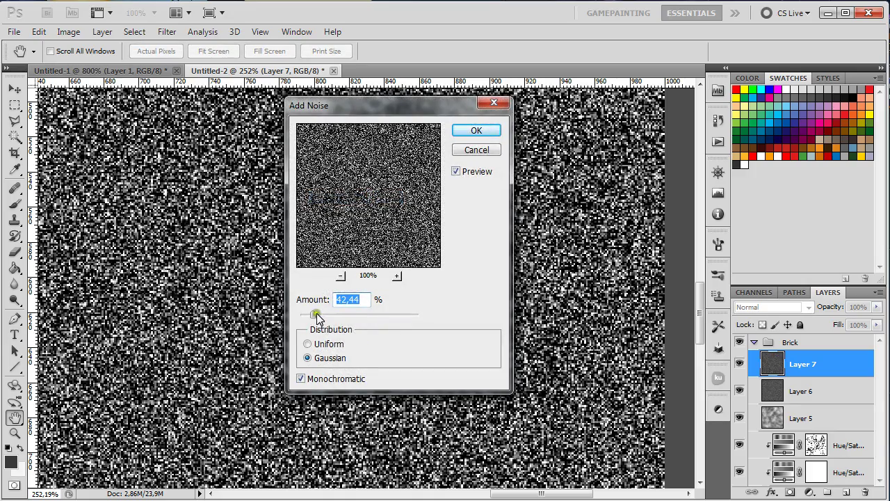
mouse_move(313, 315)
mouse_down()
mouse_move(325, 315)
mouse_move(312, 314)
mouse_up()
click(470, 130)
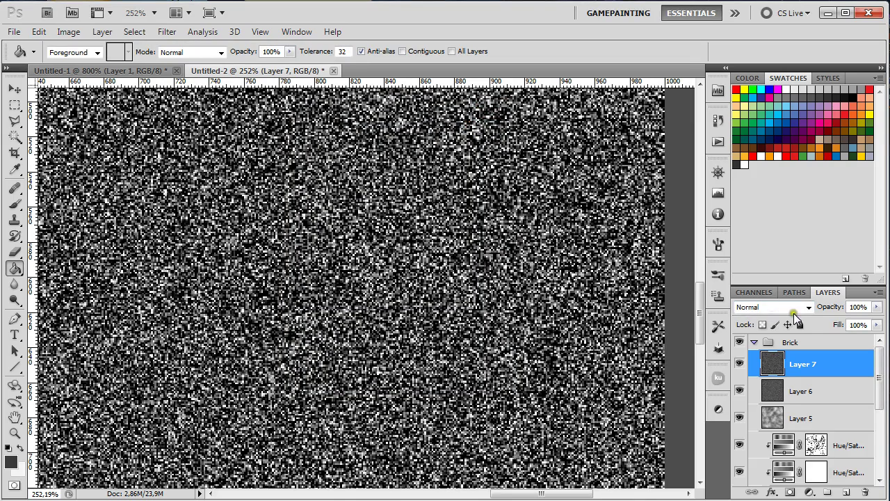
- Blend the noise layer in Color Burn at 25% opacity
click(809, 308)
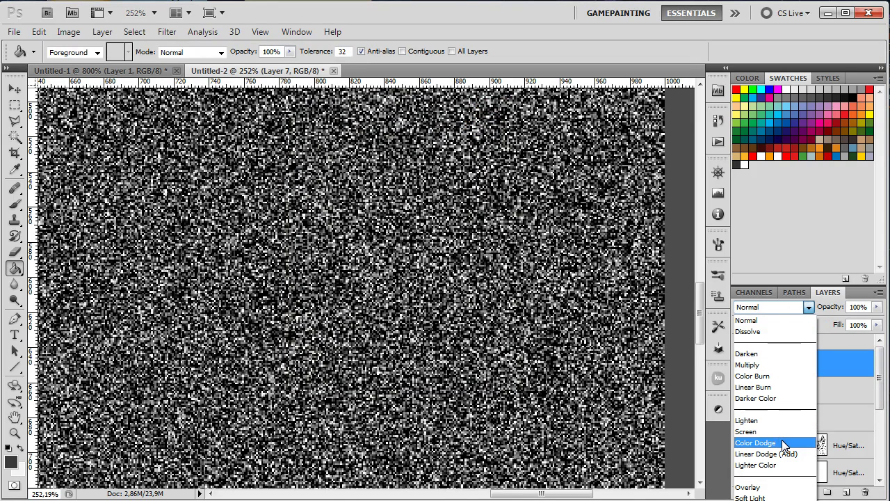
click(783, 376)
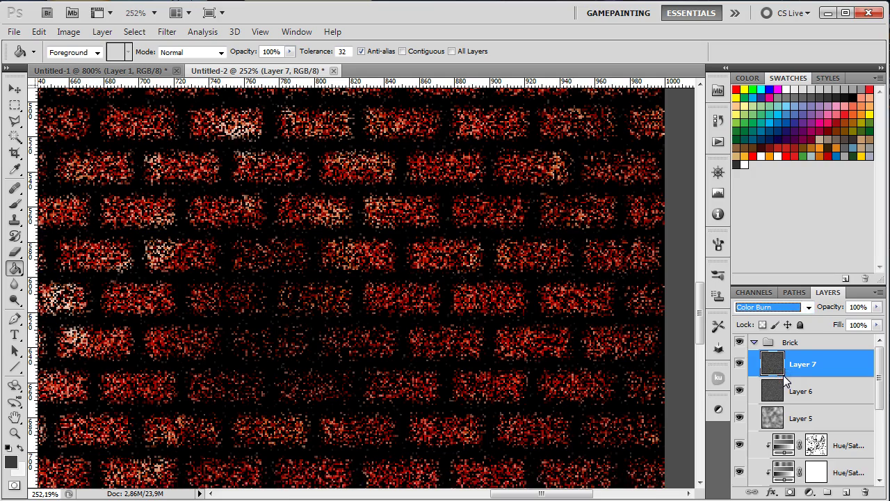
click(876, 306)
drag(871, 322, 823, 318)
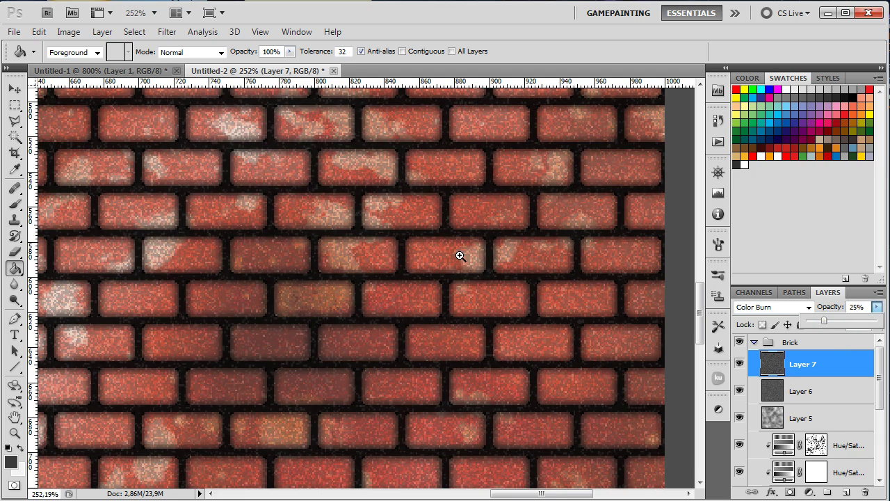
drag(460, 256, 496, 292)
- Zoom out from the close-up until the entire brick texture is in view
alt+click(348, 220)
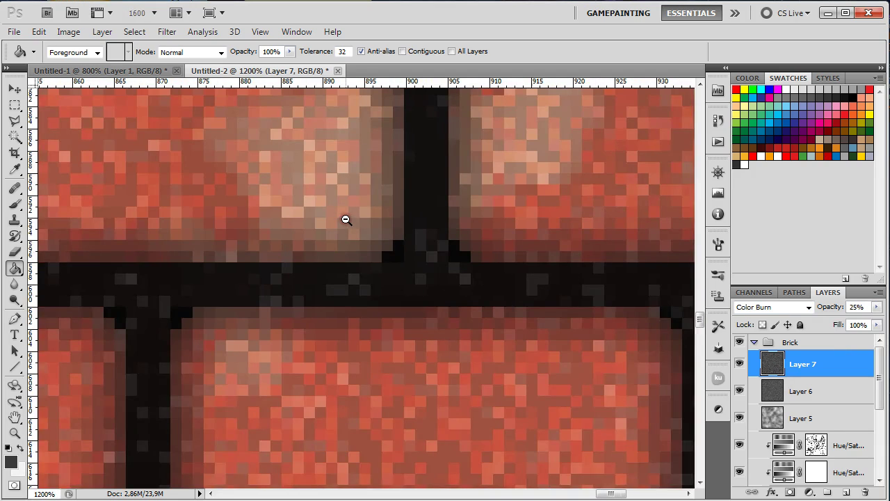
alt+click(346, 219)
alt+click(346, 219)
alt+click(345, 219)
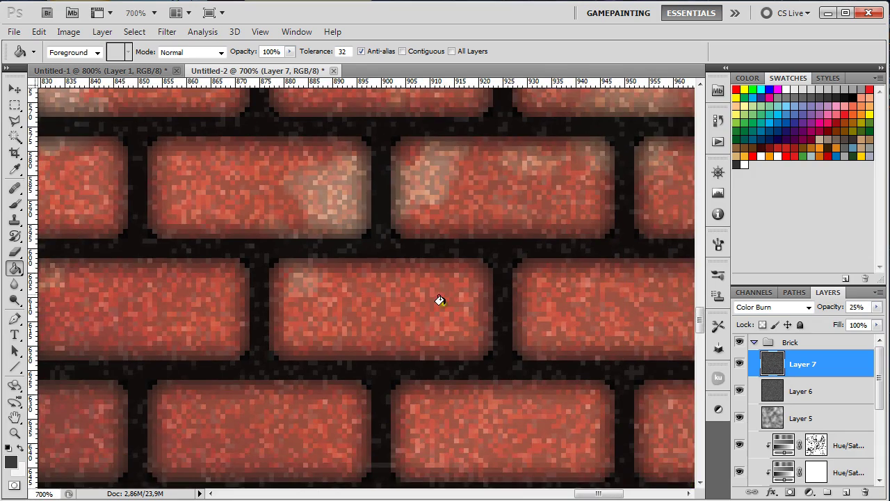
alt+click(372, 261)
alt+click(149, 387)
alt+click(149, 388)
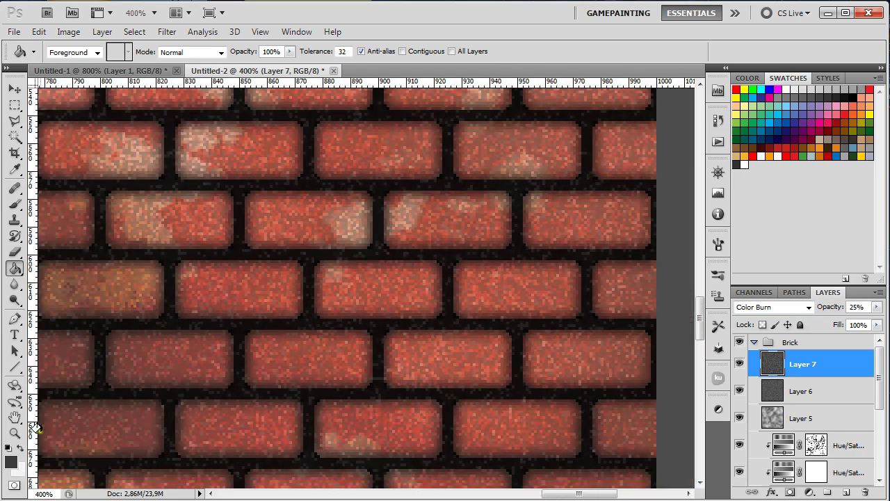
double_click(15, 435)
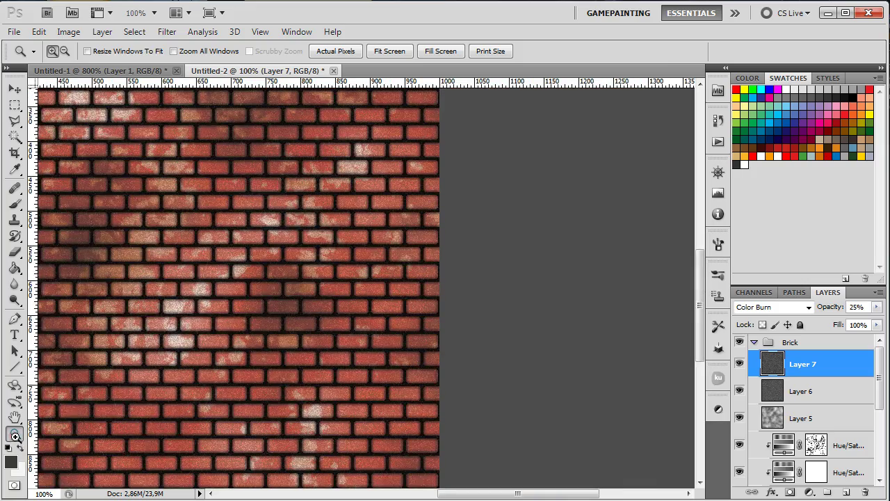
drag(189, 295, 395, 240)
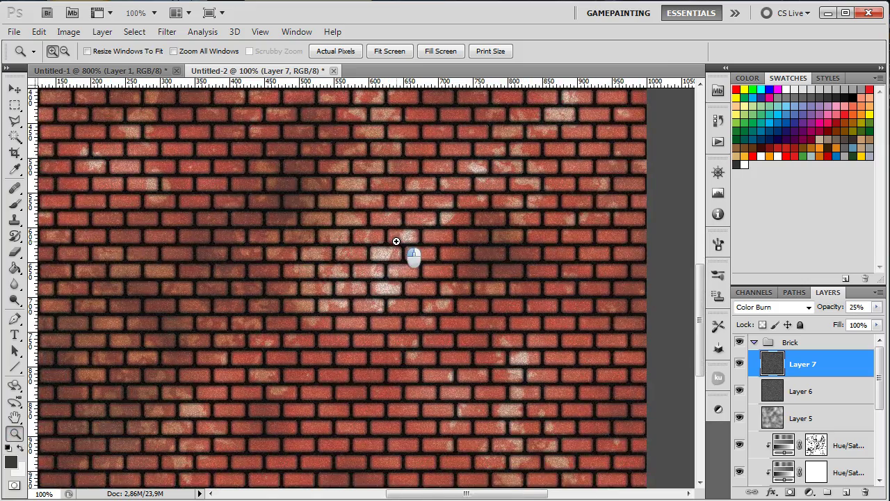
alt+click(394, 239)
drag(291, 196, 335, 240)
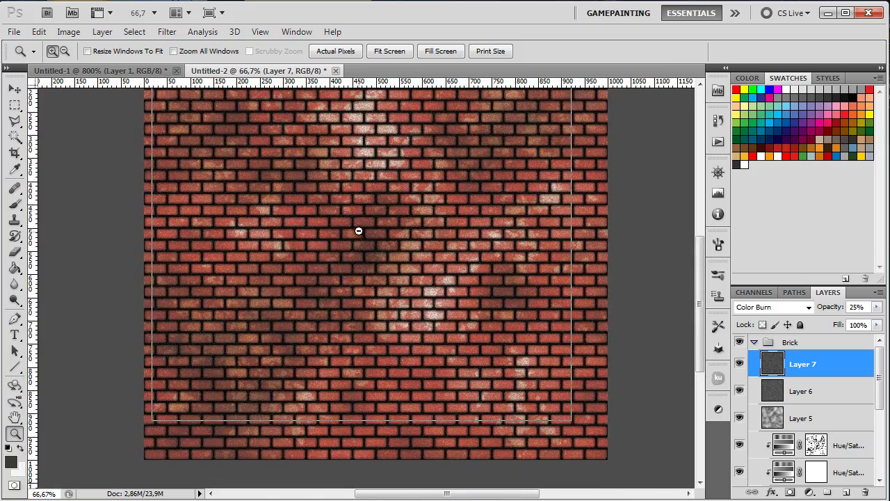
alt+click(360, 219)
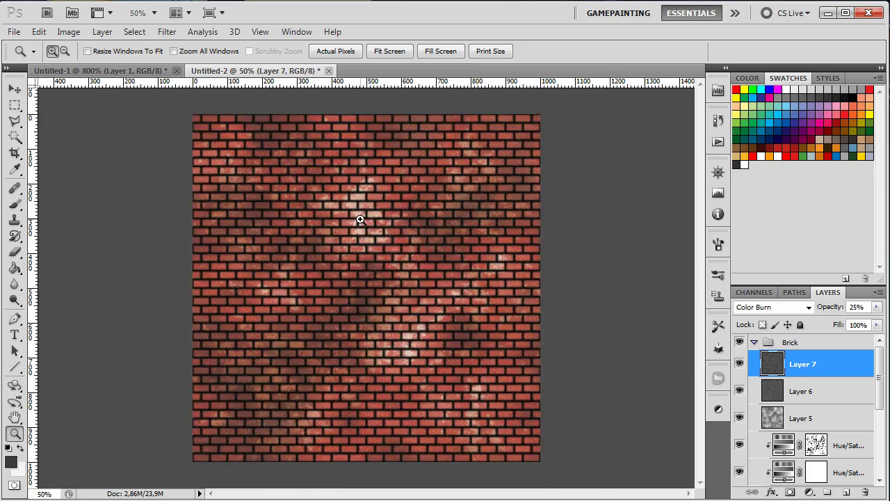
- Compare the texture with and without Layer 6, leave it hidden, and fit the canvas on screen
click(739, 391)
click(738, 390)
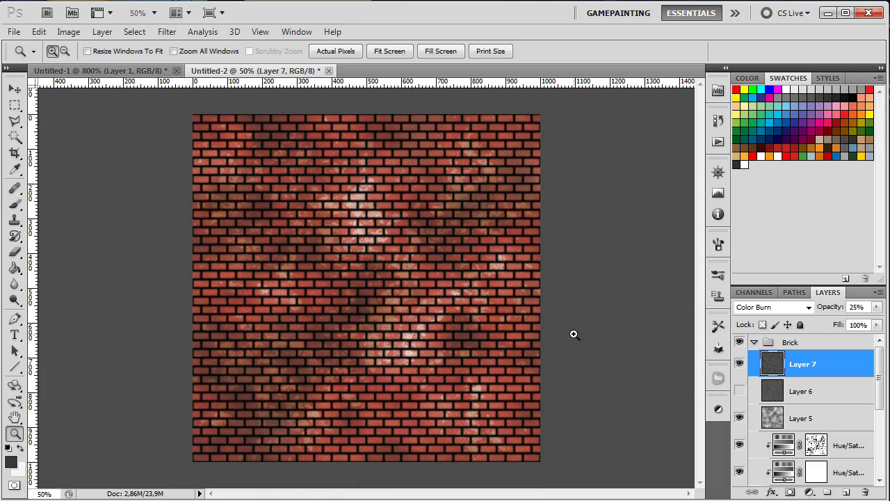
click(478, 272)
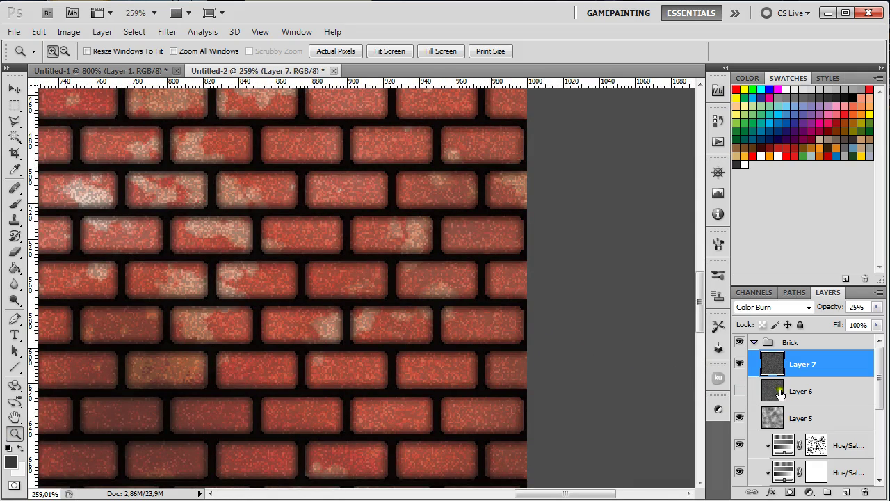
click(738, 394)
click(737, 393)
click(738, 392)
click(738, 393)
double_click(15, 417)
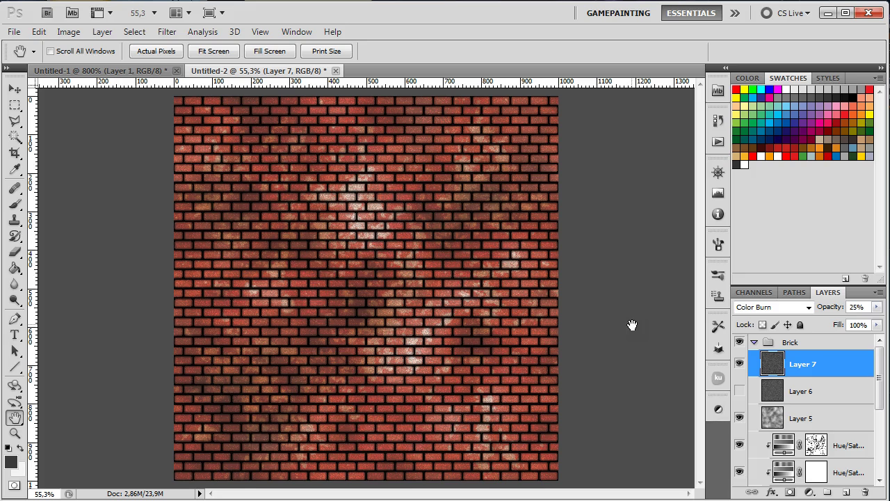
- Switch to Windows Photo Viewer showing Steber_Preview, the brick texture on two 3D pillars
key(alt+Tab)
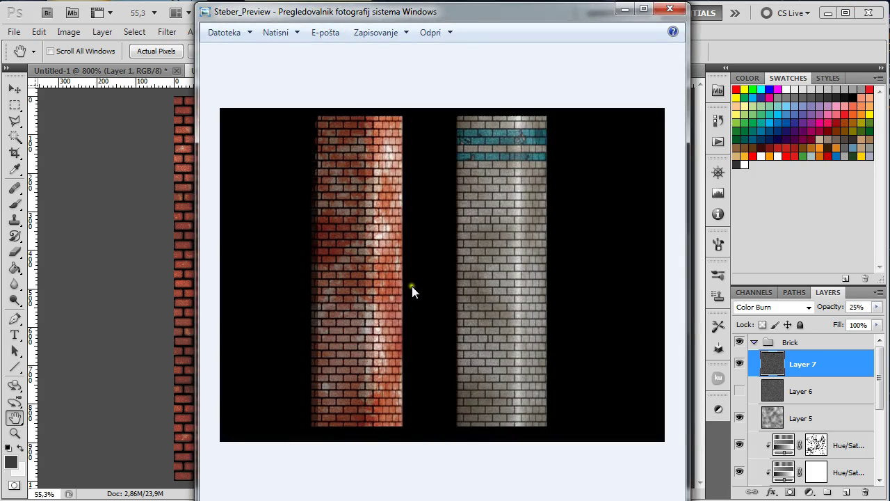